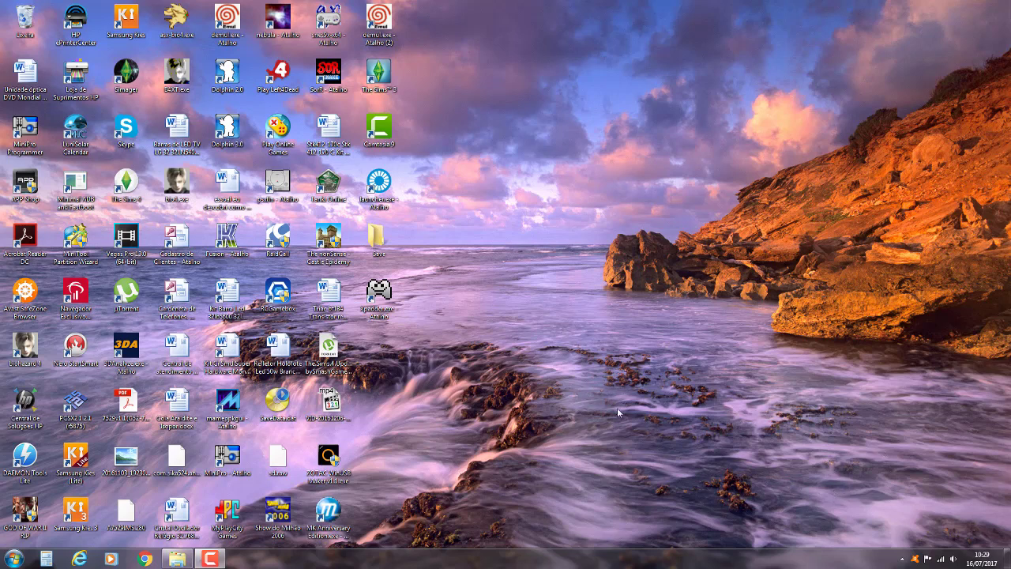
Run the xpadder_gamepad_profiler self-extracting archive from Downloads\Programs and open the folder browser for its extraction destination
{"action": "left_click", "coordinate": [177, 559]}
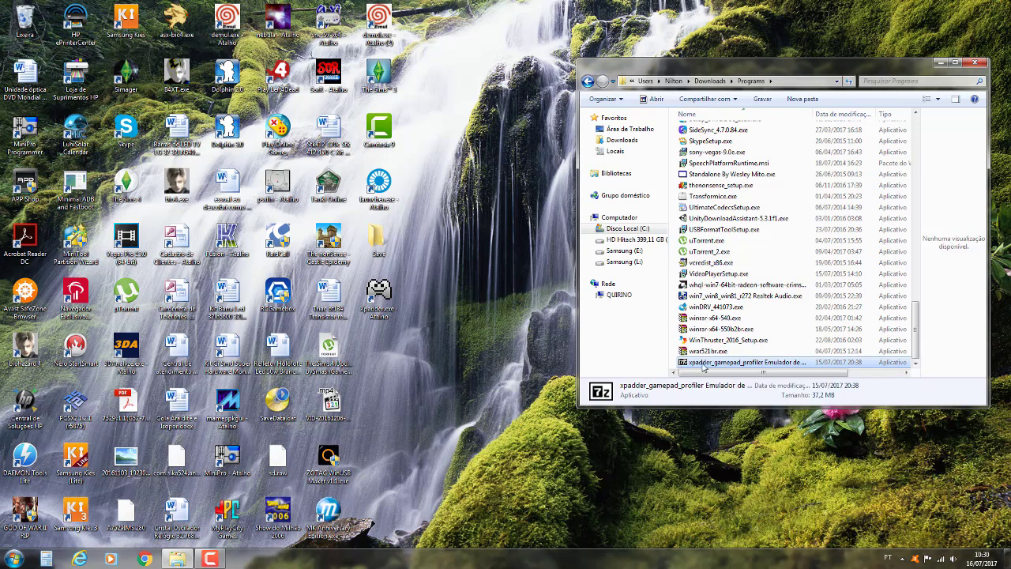
{"action": "double_click", "coordinate": [721, 363]}
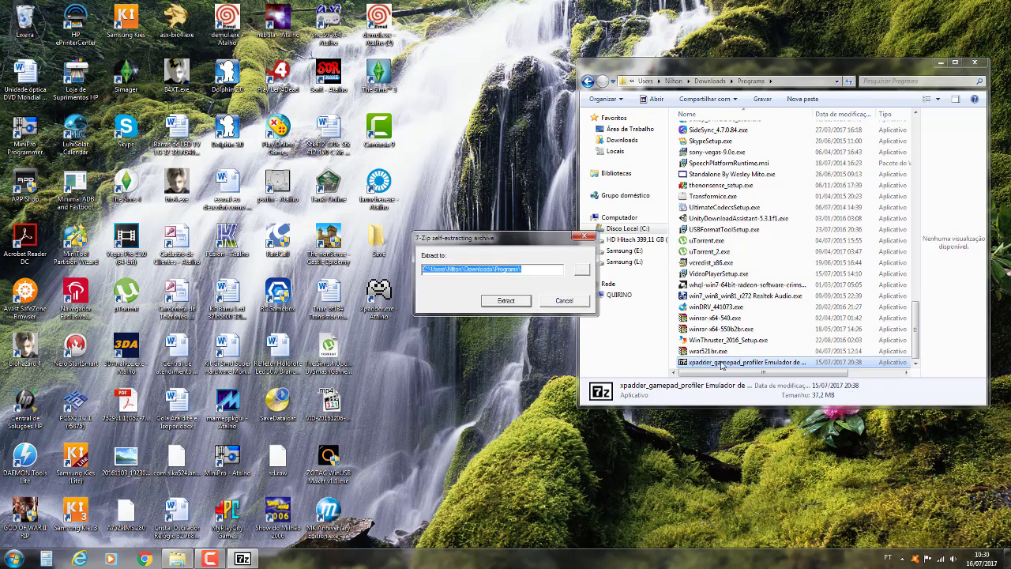
{"action": "left_click", "coordinate": [584, 272]}
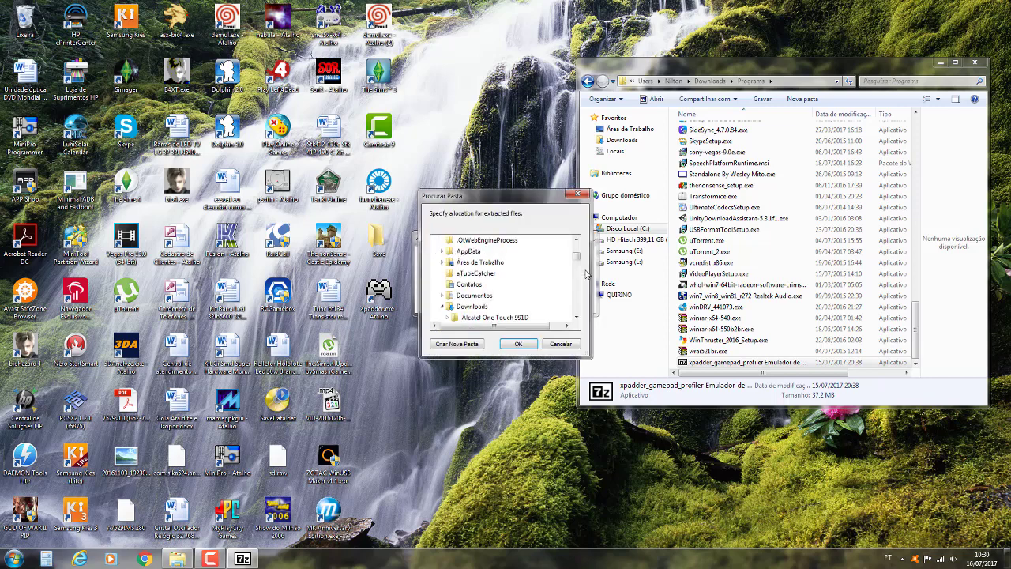
Look through the folder tree under Downloads and the user folder for a suitable extraction location
{"action": "left_click", "coordinate": [577, 316]}
{"action": "left_click", "coordinate": [577, 315]}
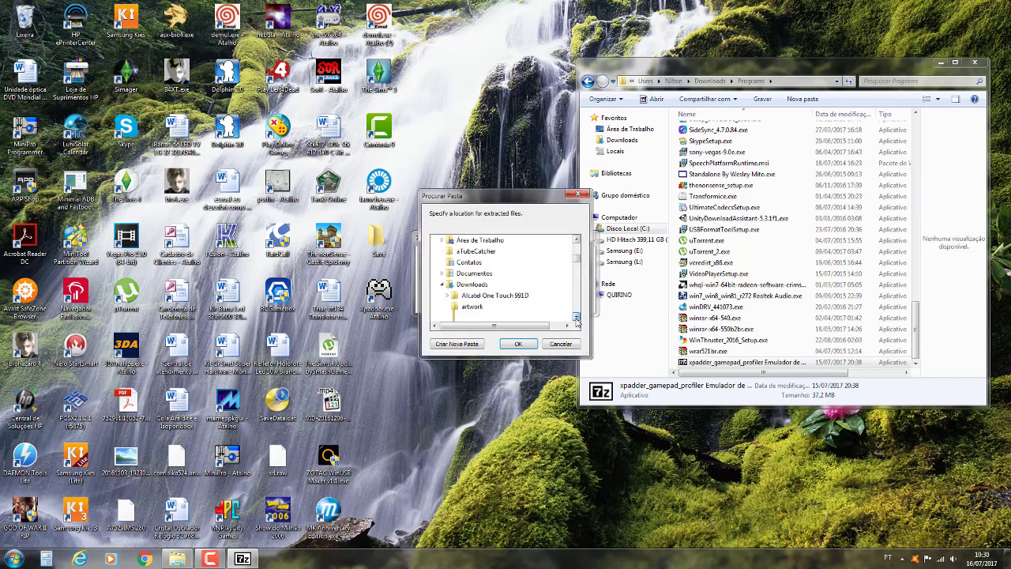
{"action": "left_click", "coordinate": [577, 316]}
{"action": "left_click", "coordinate": [577, 316]}
{"action": "left_click", "coordinate": [577, 316]}
{"action": "left_click", "coordinate": [577, 316]}
{"action": "left_click", "coordinate": [576, 316]}
{"action": "left_click", "coordinate": [577, 316]}
{"action": "left_click", "coordinate": [576, 316]}
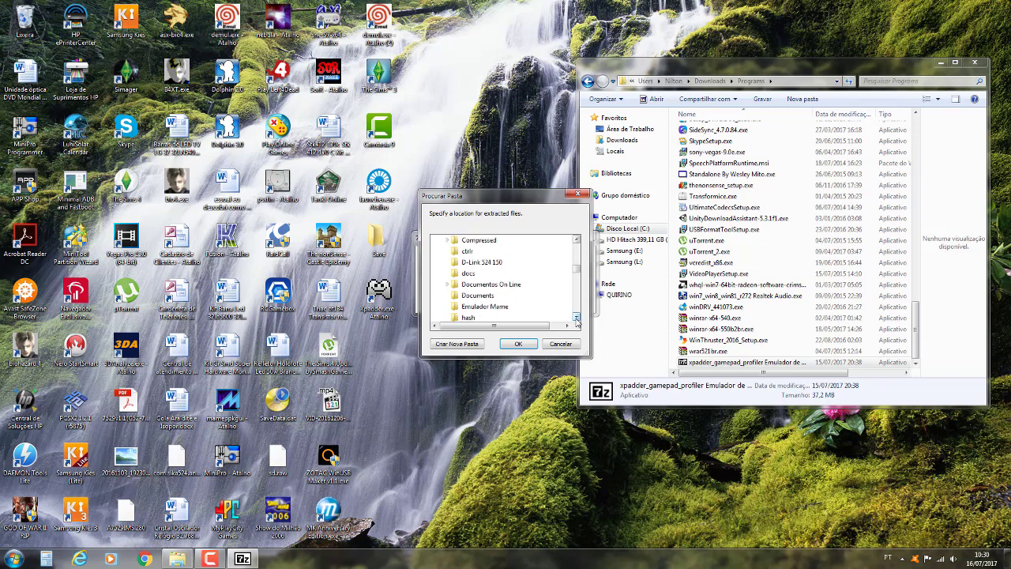
{"action": "left_click", "coordinate": [577, 316]}
{"action": "left_click", "coordinate": [576, 316]}
{"action": "left_click", "coordinate": [576, 316]}
{"action": "left_click", "coordinate": [576, 316]}
{"action": "left_click", "coordinate": [576, 316]}
{"action": "left_click", "coordinate": [576, 316]}
{"action": "left_click", "coordinate": [577, 316]}
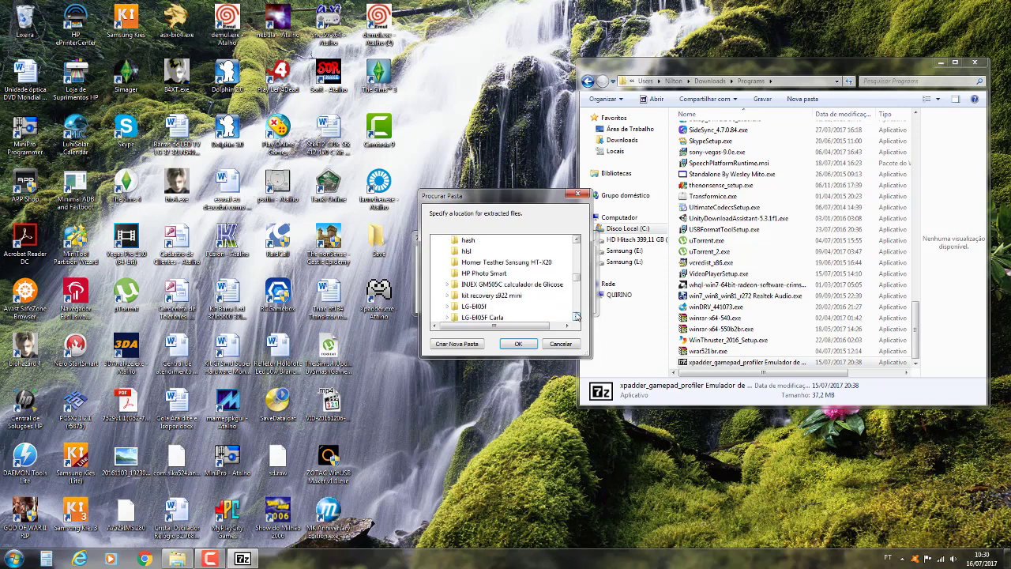
{"action": "left_click", "coordinate": [577, 239]}
{"action": "left_click", "coordinate": [577, 239]}
{"action": "left_click", "coordinate": [576, 240]}
{"action": "left_click", "coordinate": [577, 239]}
{"action": "left_click", "coordinate": [577, 239]}
{"action": "left_click", "coordinate": [577, 239]}
{"action": "left_click", "coordinate": [577, 240]}
{"action": "left_click", "coordinate": [577, 240]}
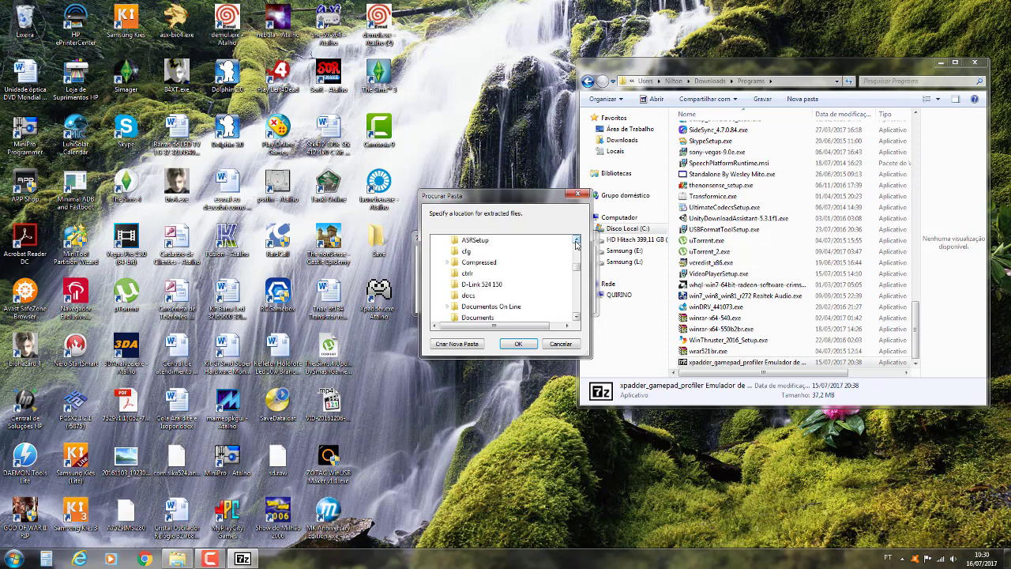
{"action": "left_click", "coordinate": [576, 240]}
{"action": "left_click", "coordinate": [577, 240]}
{"action": "left_click", "coordinate": [577, 240]}
{"action": "left_click", "coordinate": [576, 240]}
{"action": "left_click", "coordinate": [577, 240]}
{"action": "left_click", "coordinate": [576, 240]}
{"action": "left_click", "coordinate": [576, 240]}
{"action": "left_click", "coordinate": [577, 240]}
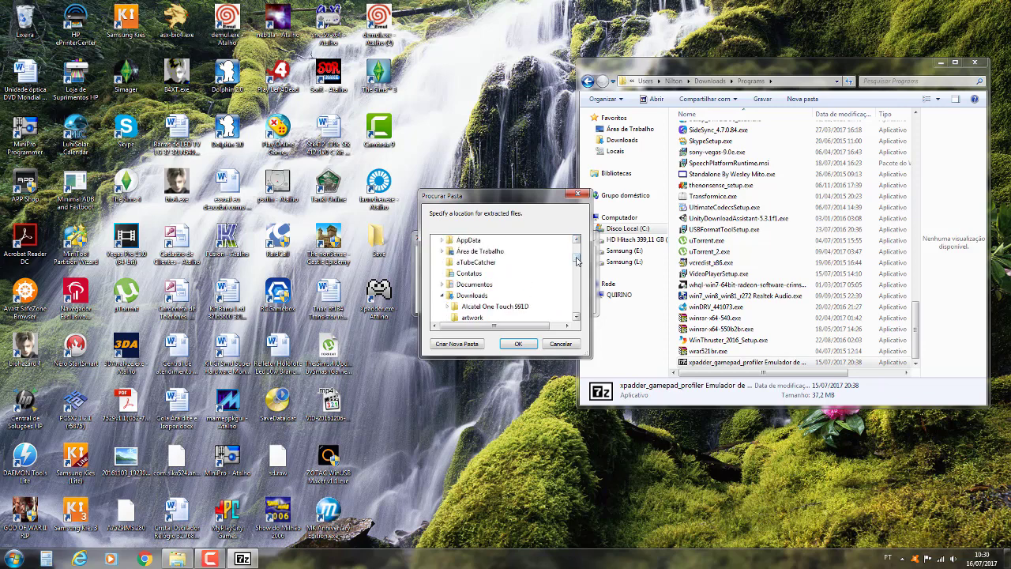
{"action": "left_click", "coordinate": [576, 240]}
{"action": "left_click", "coordinate": [576, 241]}
{"action": "left_click", "coordinate": [576, 240]}
{"action": "left_click", "coordinate": [576, 240]}
{"action": "left_click", "coordinate": [576, 240]}
{"action": "left_click", "coordinate": [575, 240]}
{"action": "left_click", "coordinate": [575, 240]}
{"action": "left_click", "coordinate": [575, 240]}
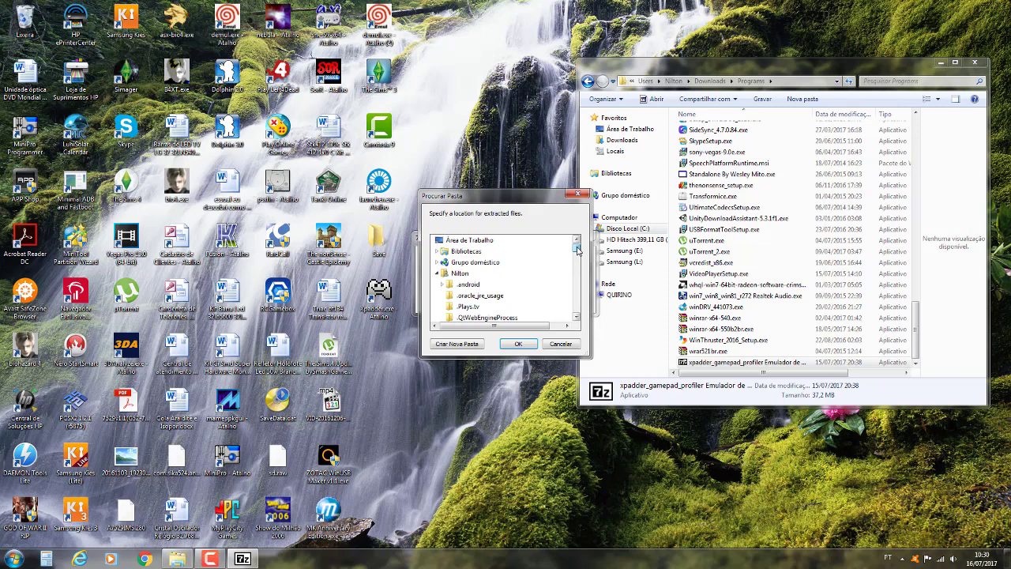
{"action": "left_click_drag", "start_coordinate": [577, 249], "coordinate": [581, 254]}
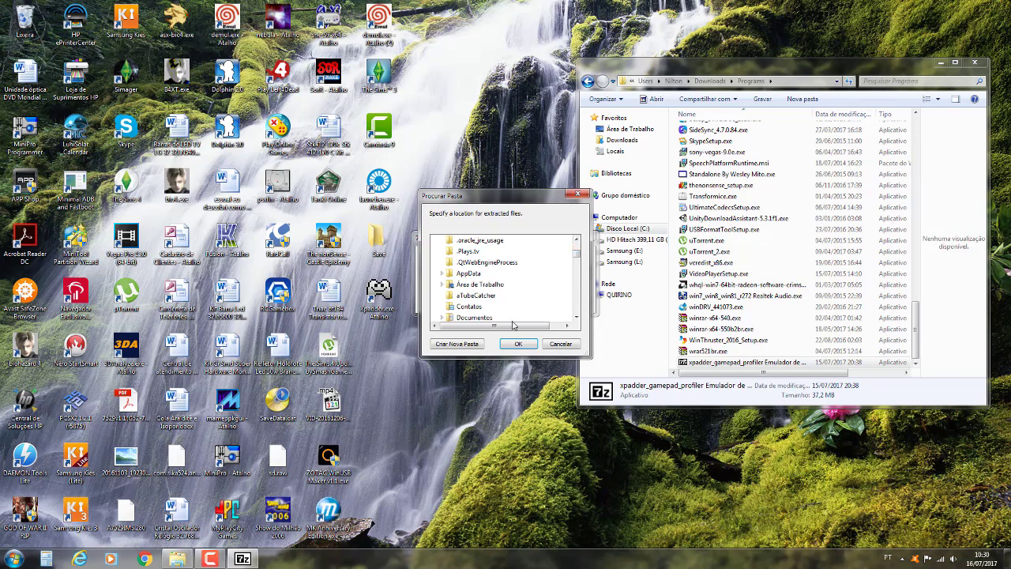
Set the extraction destination to the Xpadder-Gamepad-profiler folder inside Documents
{"action": "left_click", "coordinate": [467, 318]}
{"action": "scroll", "coordinate": [517, 304], "scroll_direction": "down", "scroll_amount": 6}
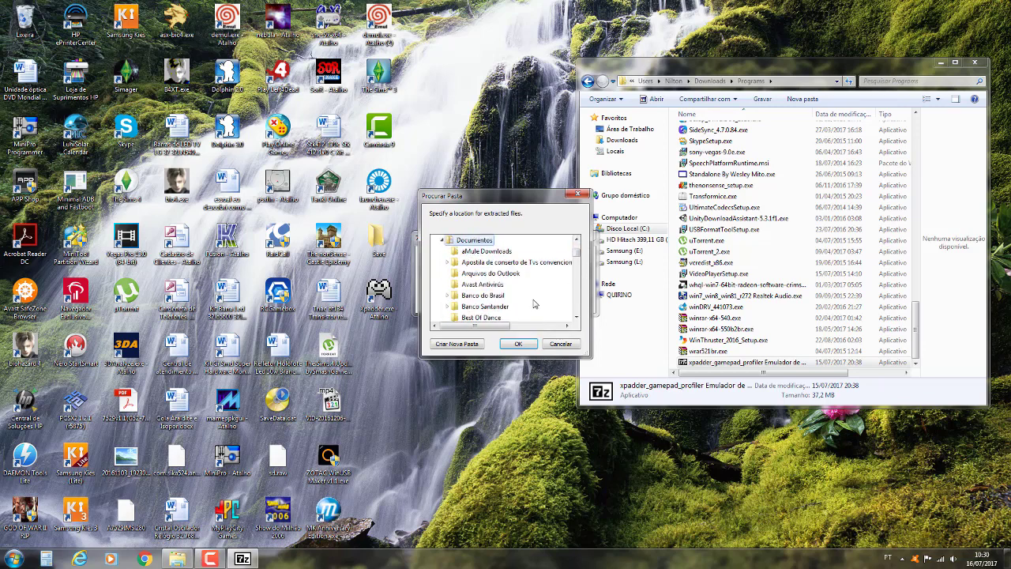
{"action": "scroll", "coordinate": [518, 303], "scroll_direction": "down", "scroll_amount": 7}
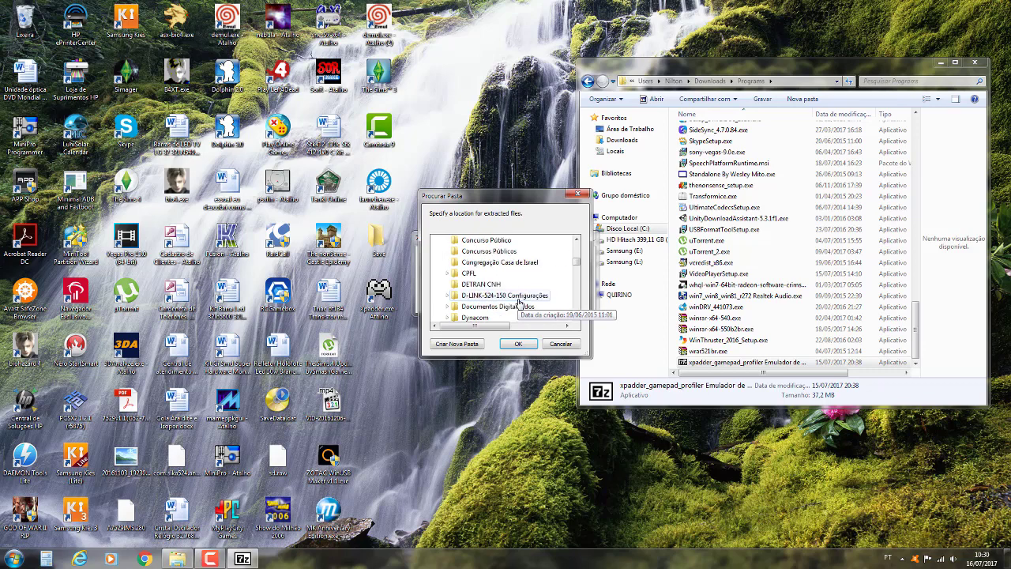
{"action": "scroll", "coordinate": [518, 304], "scroll_direction": "down", "scroll_amount": 8}
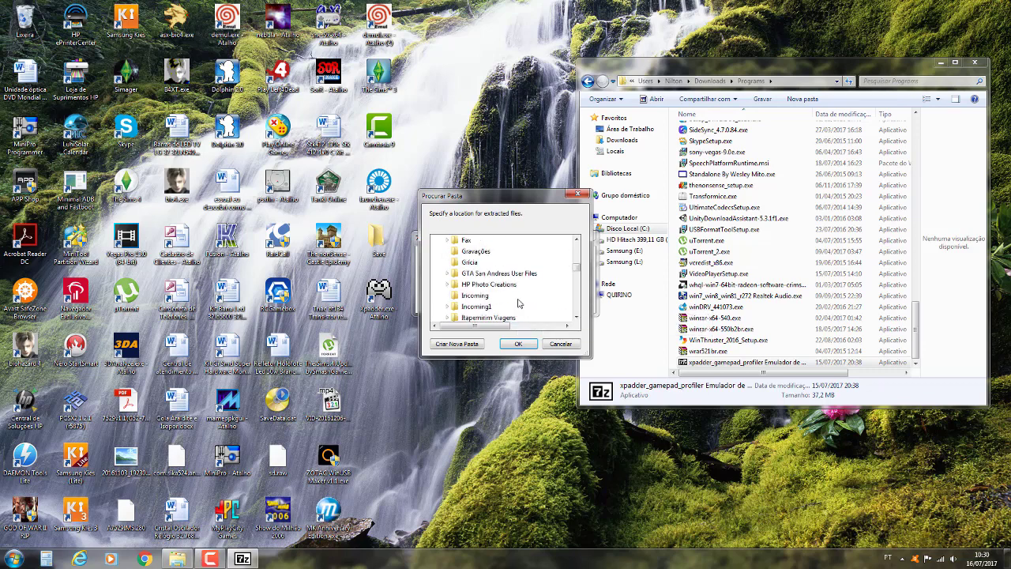
{"action": "scroll", "coordinate": [519, 303], "scroll_direction": "down", "scroll_amount": 4}
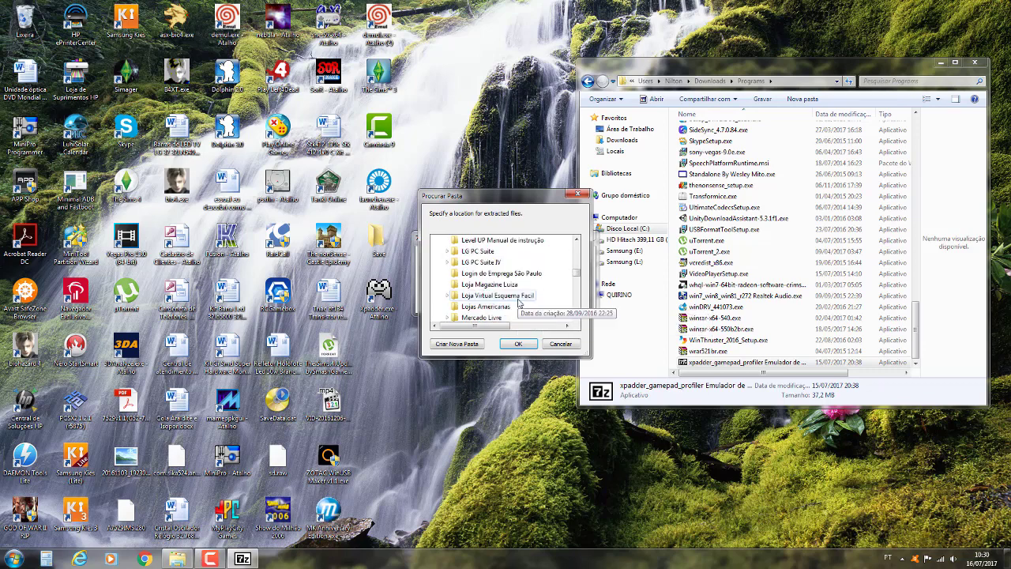
{"action": "scroll", "coordinate": [504, 299], "scroll_direction": "down", "scroll_amount": 2}
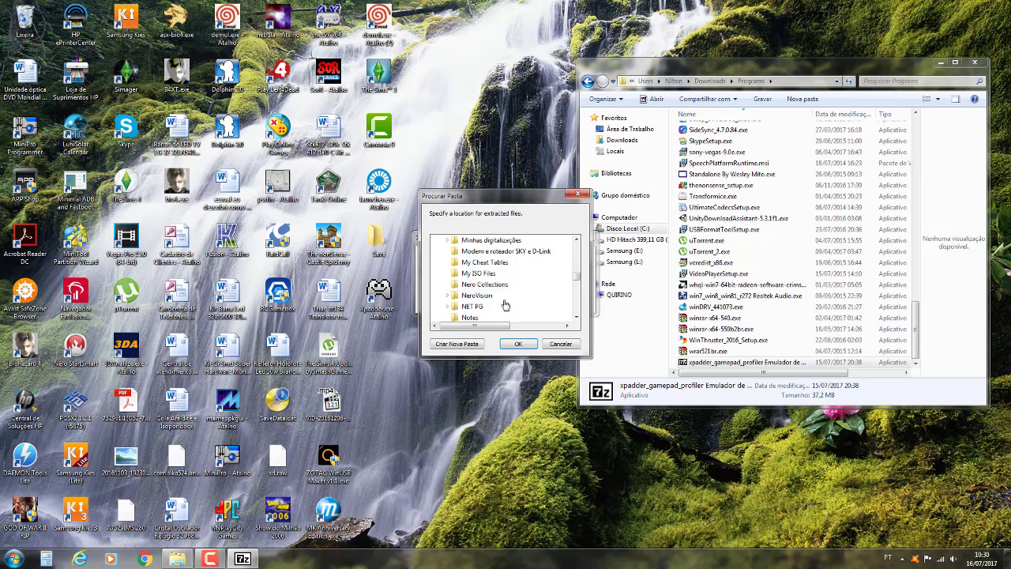
{"action": "scroll", "coordinate": [500, 291], "scroll_direction": "down", "scroll_amount": 5}
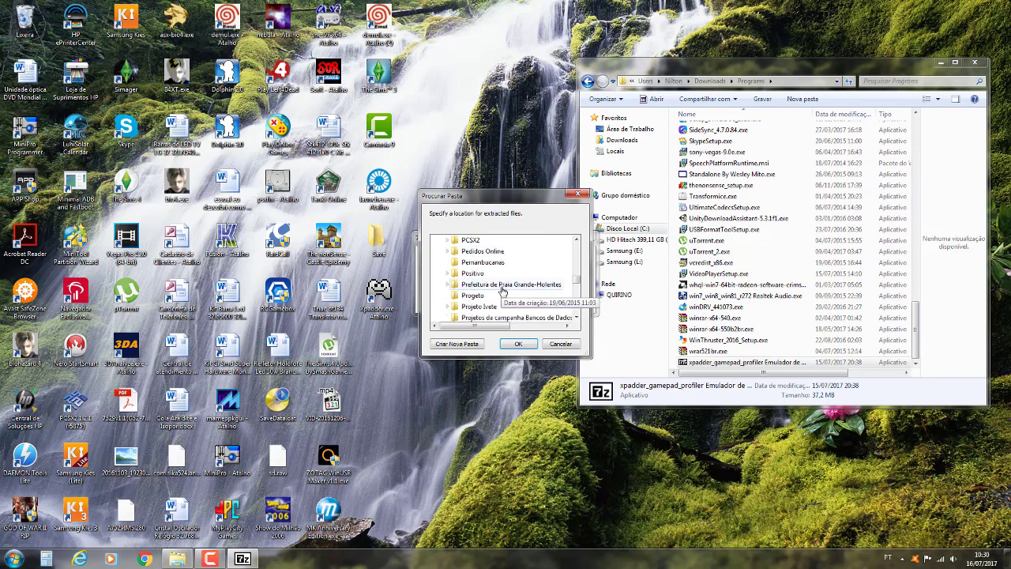
{"action": "scroll", "coordinate": [503, 291], "scroll_direction": "down", "scroll_amount": 3}
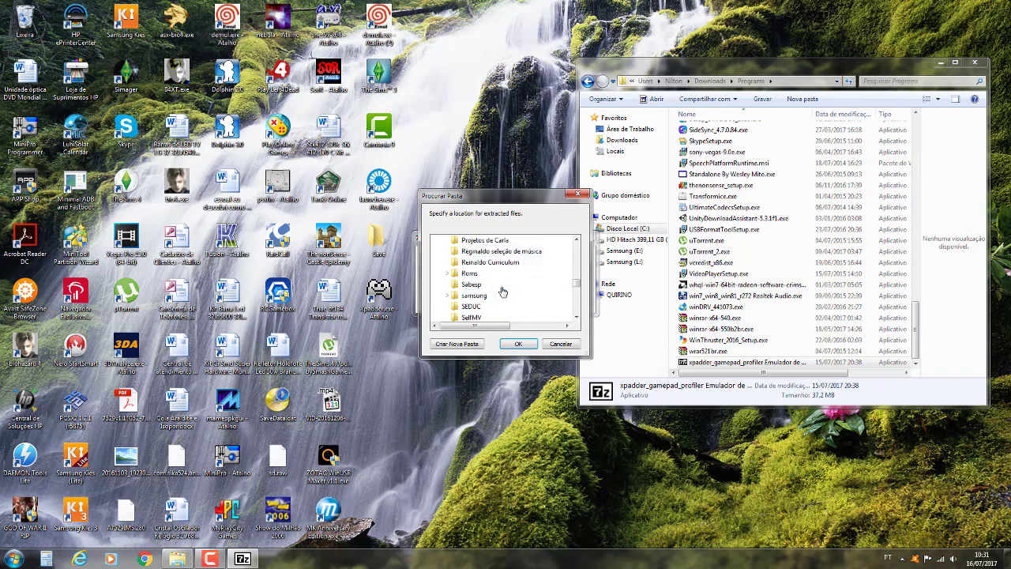
{"action": "scroll", "coordinate": [501, 291], "scroll_direction": "down", "scroll_amount": 5}
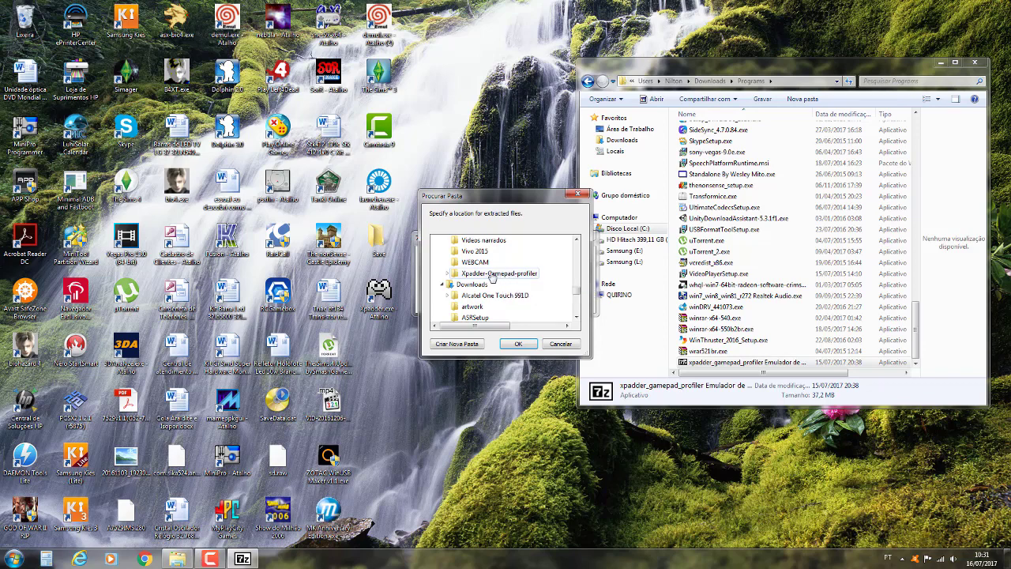
{"action": "left_click", "coordinate": [462, 274]}
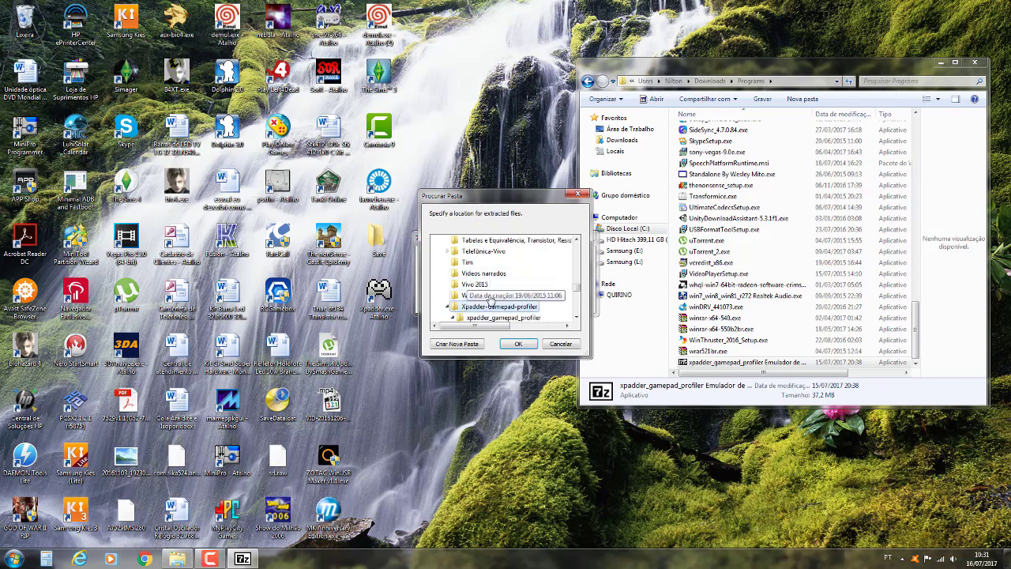
{"action": "double_click", "coordinate": [499, 274]}
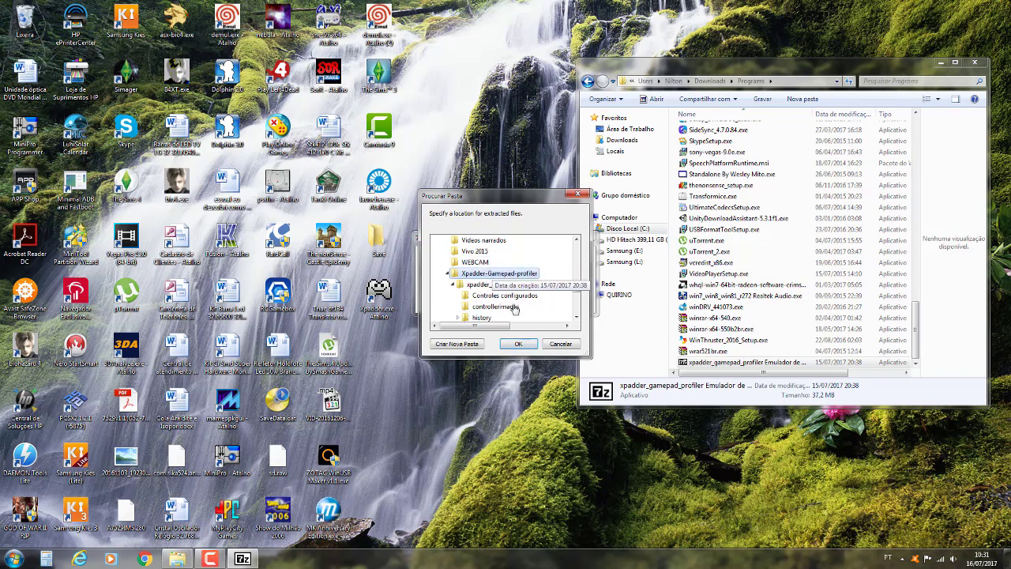
{"action": "left_click", "coordinate": [522, 349]}
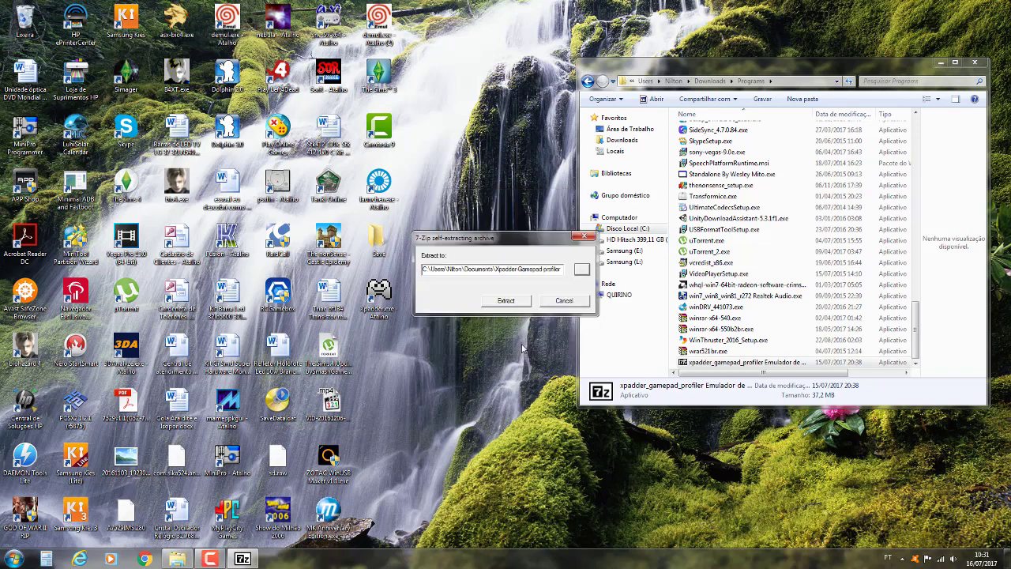
Extract the archive with all existing files replaced, permitting the extractor in Avast to access the protected Documents folder
{"action": "left_click", "coordinate": [505, 301]}
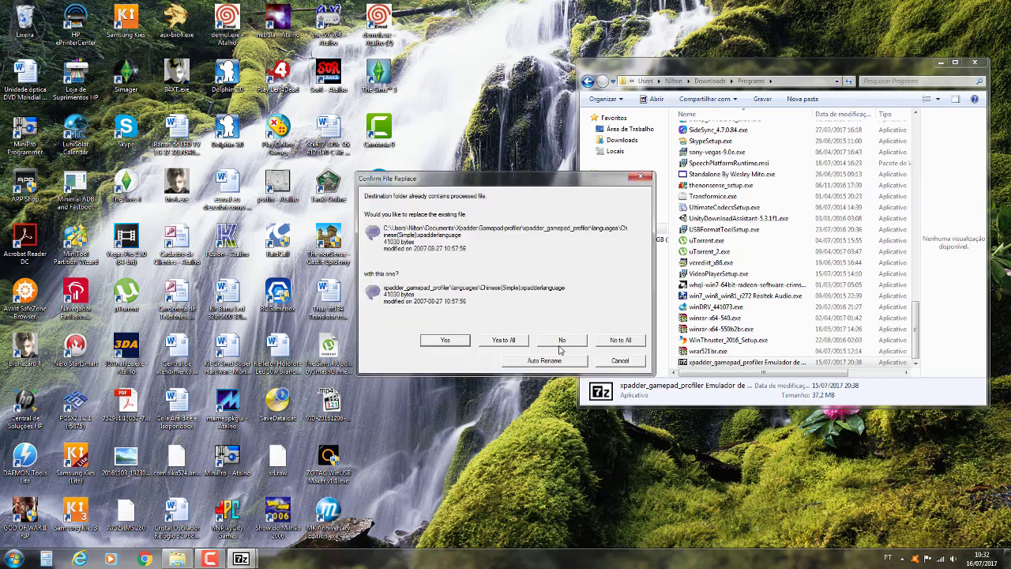
{"action": "left_click", "coordinate": [503, 342]}
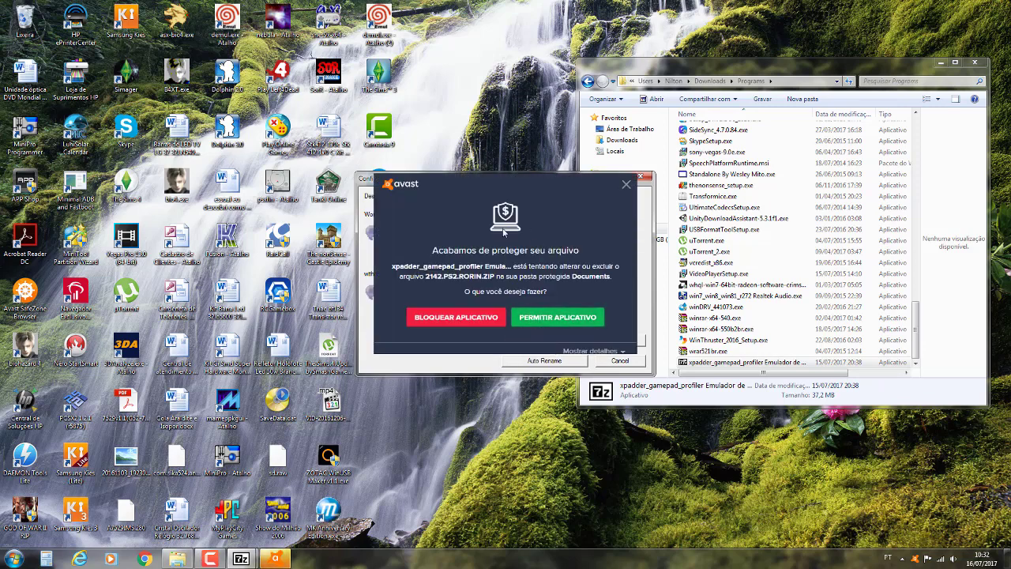
{"action": "left_click", "coordinate": [544, 320]}
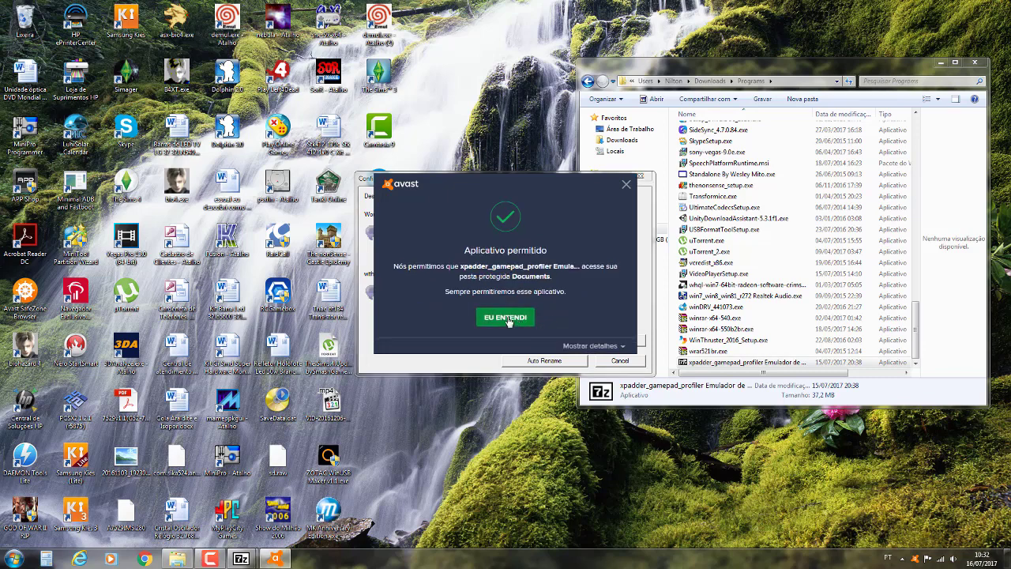
{"action": "left_click", "coordinate": [507, 318]}
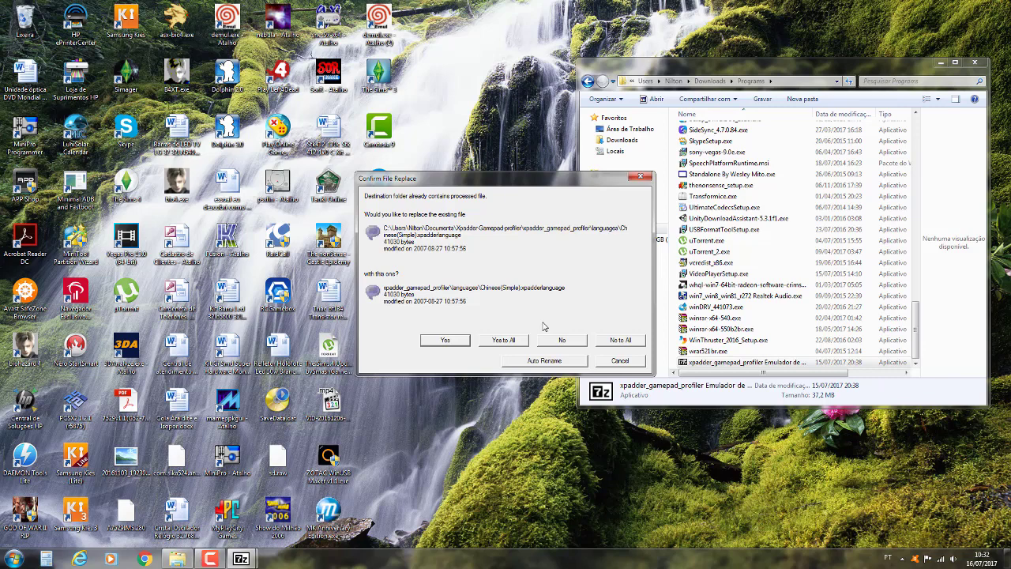
{"action": "left_click", "coordinate": [504, 340]}
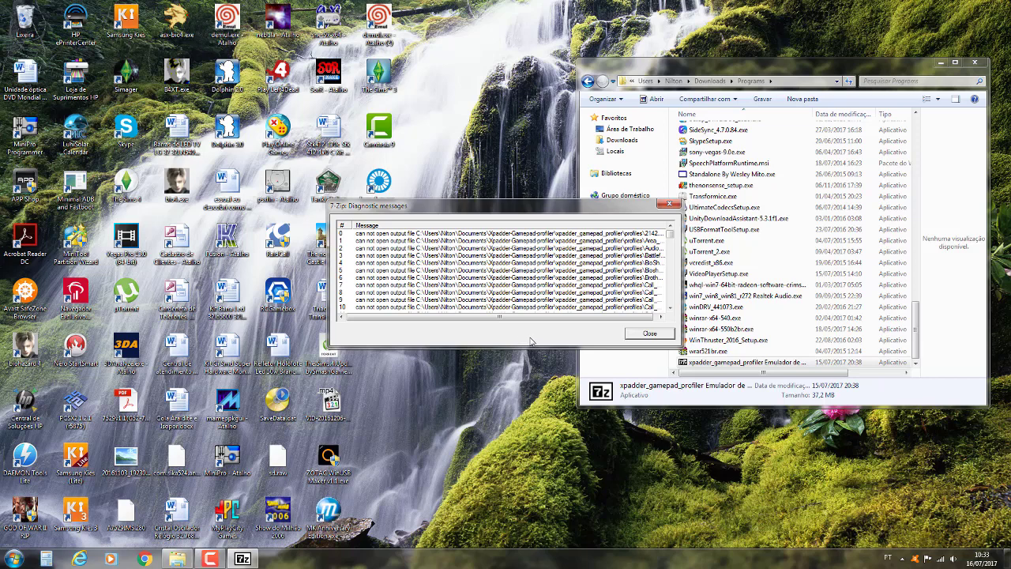
{"action": "left_click", "coordinate": [646, 335]}
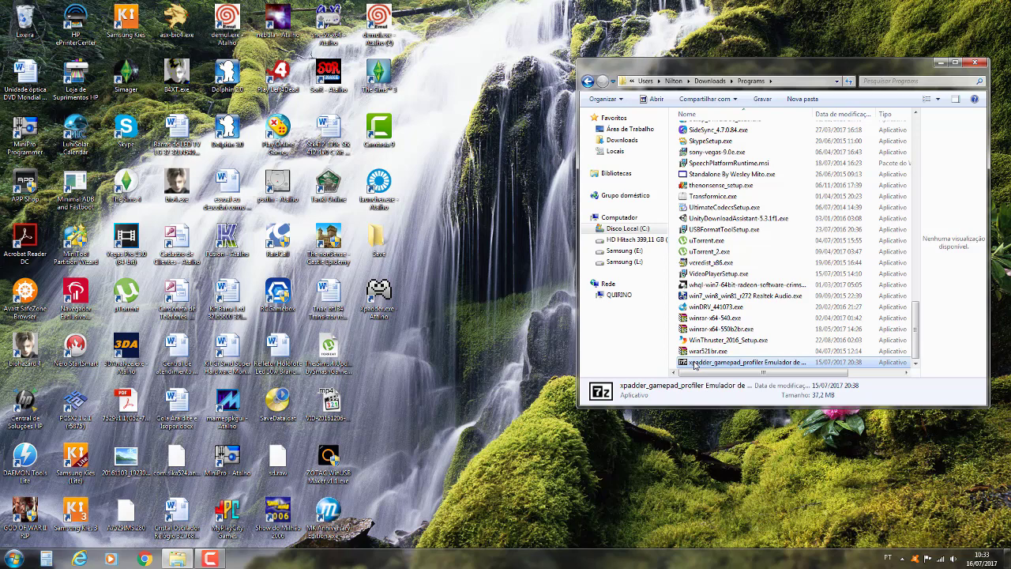
Run the xpadder_gamepad_profiler self-extracting archive again and browse the user folders for its extraction destination, collapsing Downloads
{"action": "double_click", "coordinate": [694, 364]}
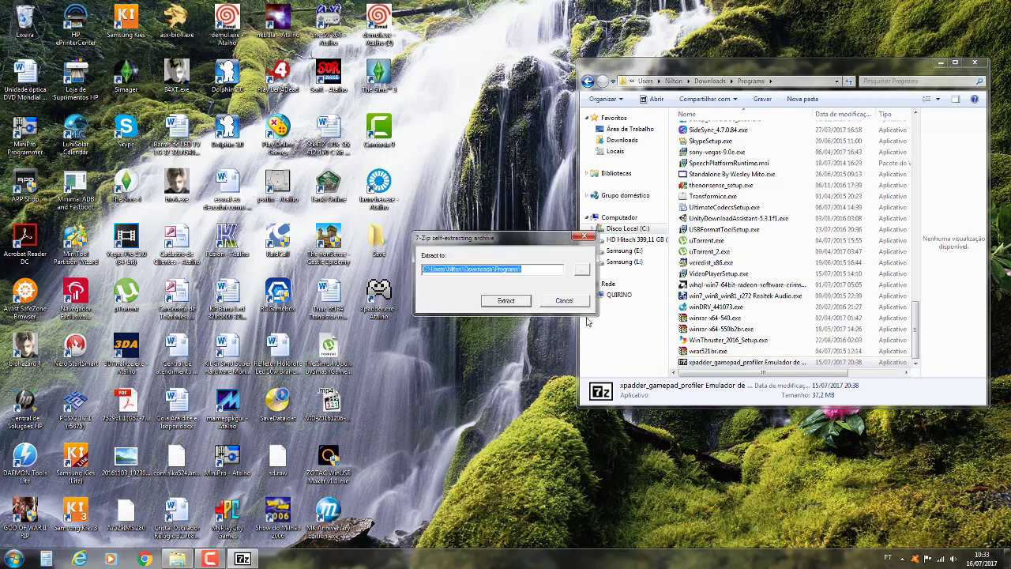
{"action": "left_click", "coordinate": [582, 271]}
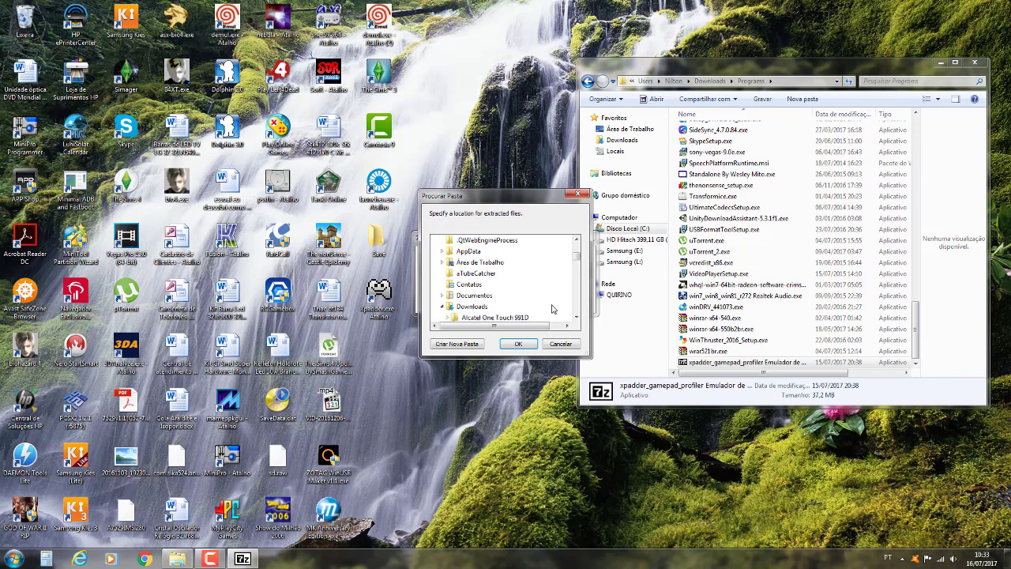
{"action": "left_click", "coordinate": [498, 317]}
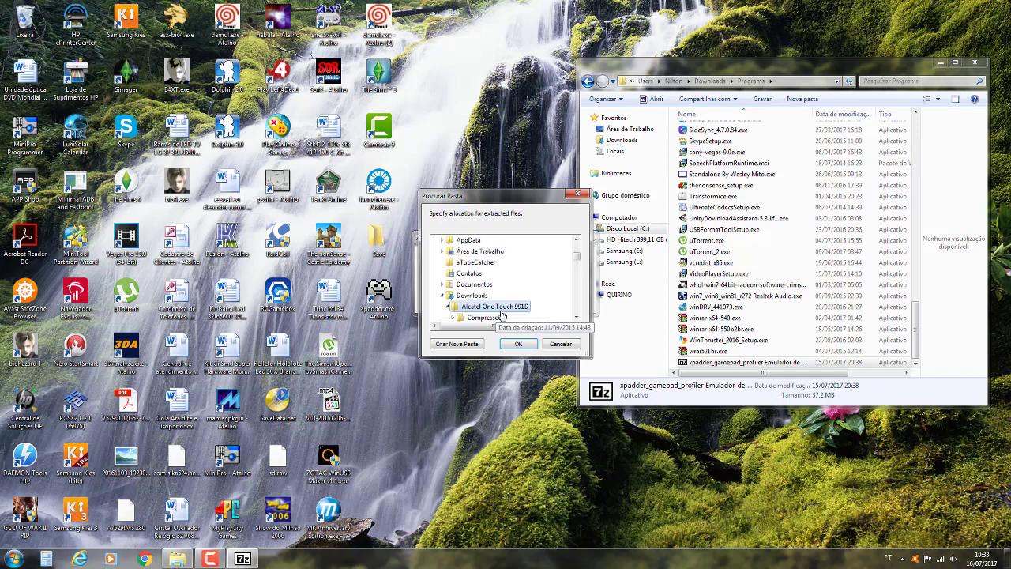
{"action": "left_click", "coordinate": [442, 295]}
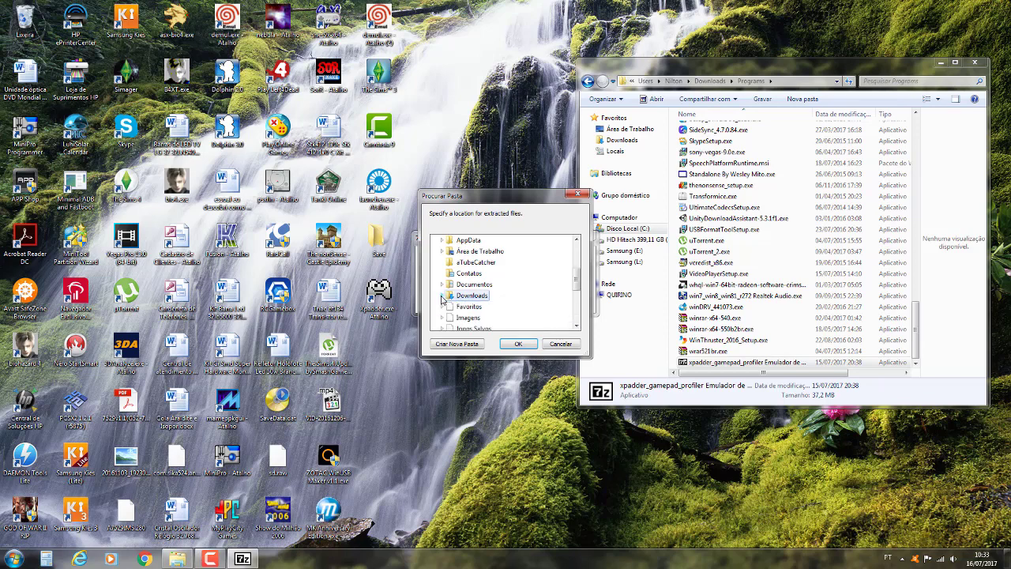
{"action": "scroll", "coordinate": [474, 300], "scroll_direction": "down", "scroll_amount": 3}
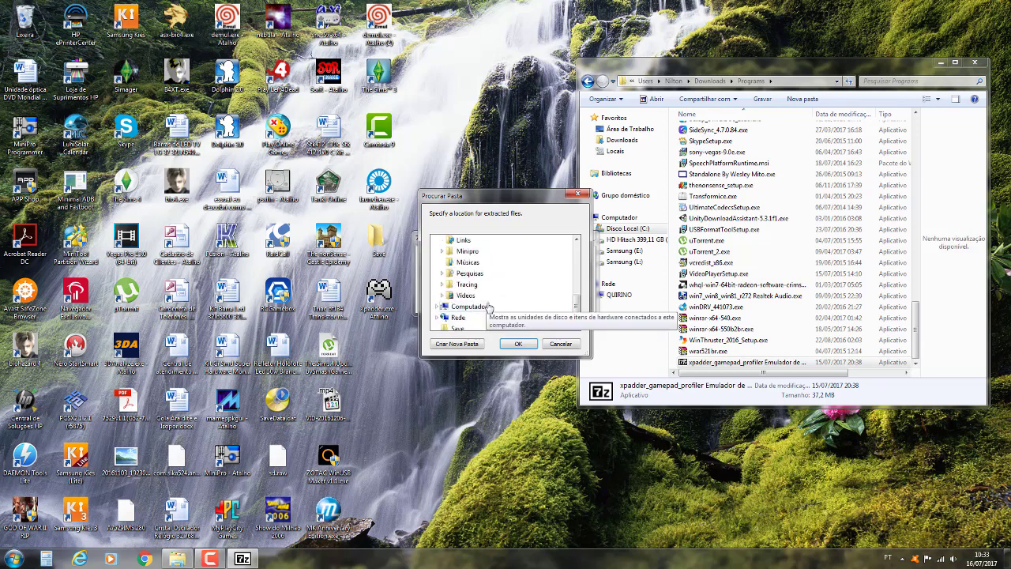
{"action": "scroll", "coordinate": [490, 306], "scroll_direction": "up", "scroll_amount": 2}
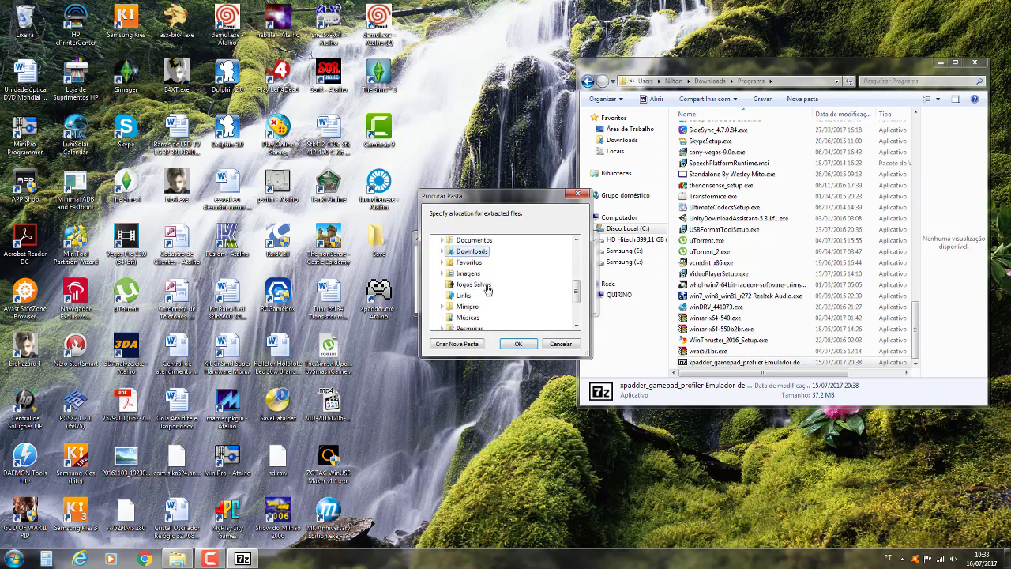
{"action": "scroll", "coordinate": [474, 286], "scroll_direction": "up", "scroll_amount": 1}
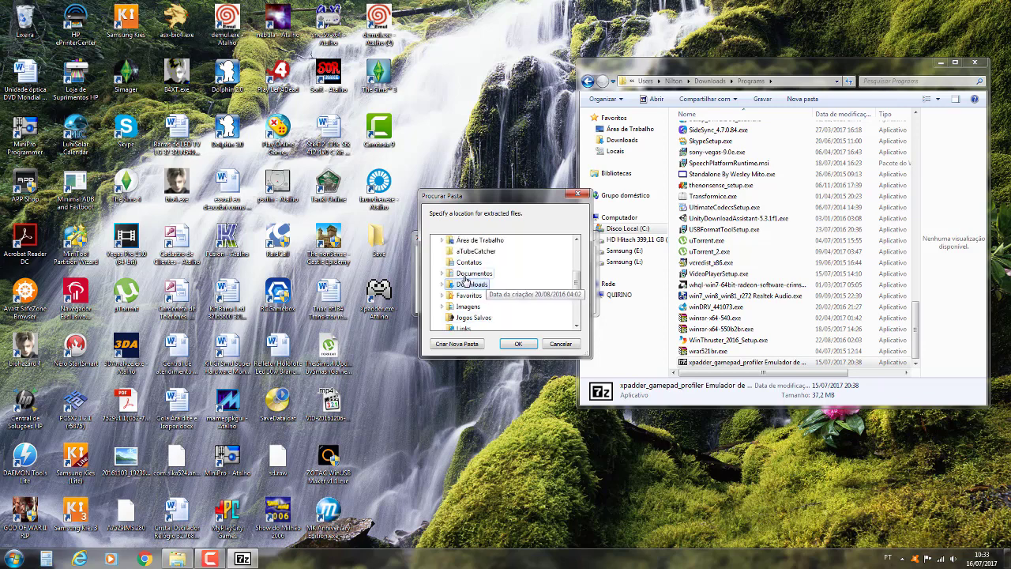
Select the Xpadder-Gamepad-profiler folder inside Documents as the location for the extracted files
{"action": "double_click", "coordinate": [474, 273]}
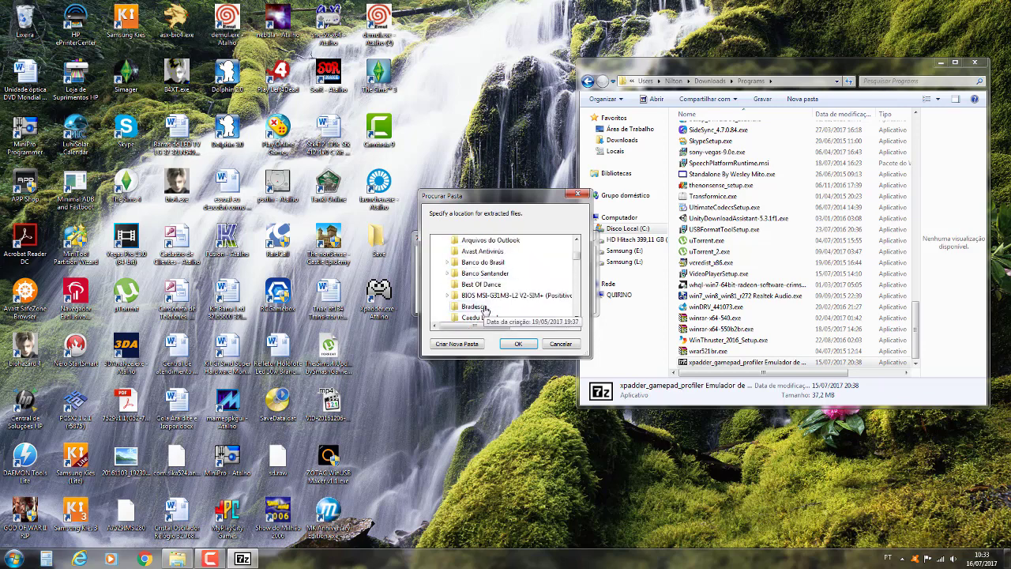
{"action": "scroll", "coordinate": [484, 309], "scroll_direction": "down", "scroll_amount": 5}
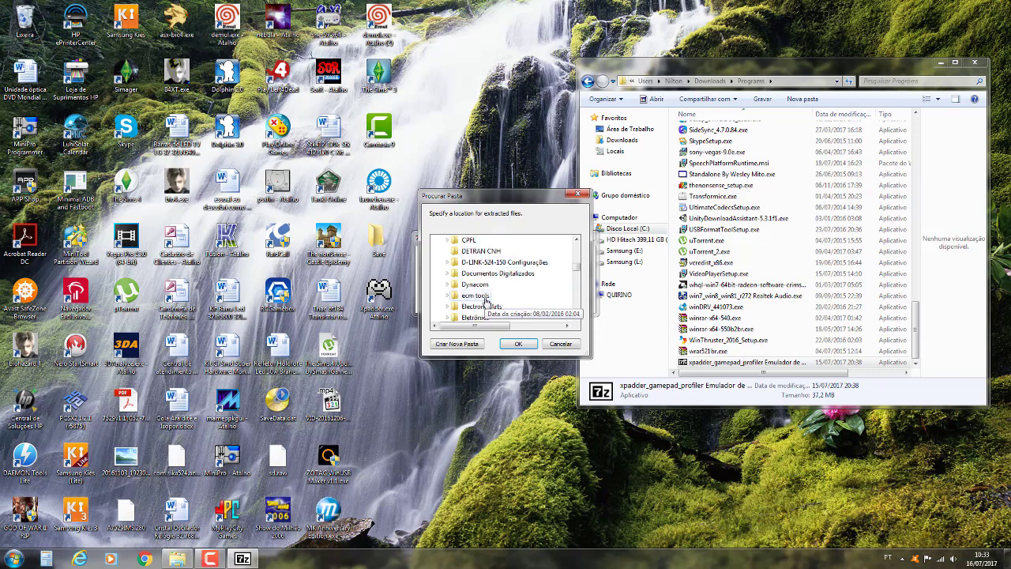
{"action": "scroll", "coordinate": [485, 300], "scroll_direction": "down", "scroll_amount": 6}
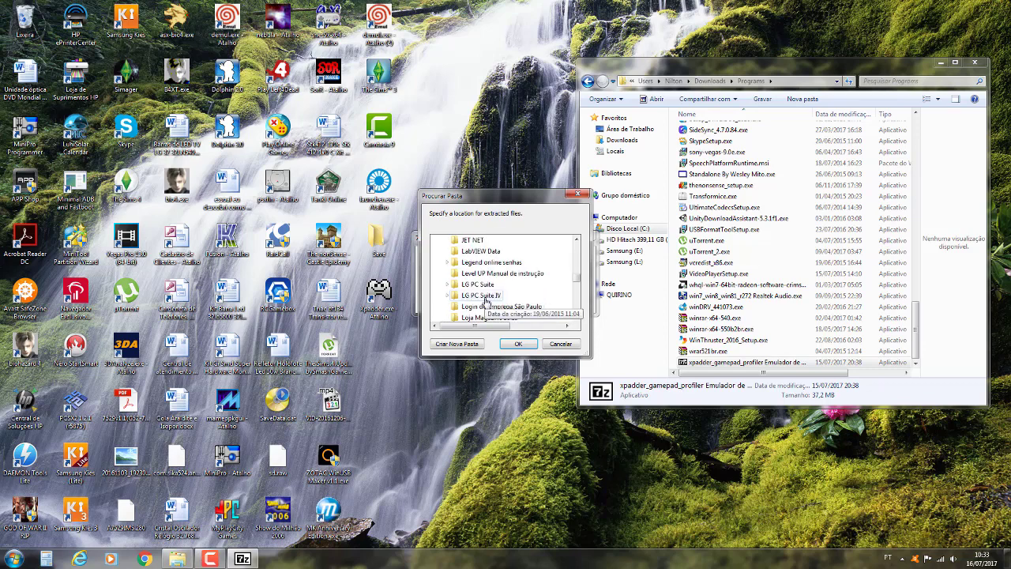
{"action": "scroll", "coordinate": [485, 301], "scroll_direction": "down", "scroll_amount": 8}
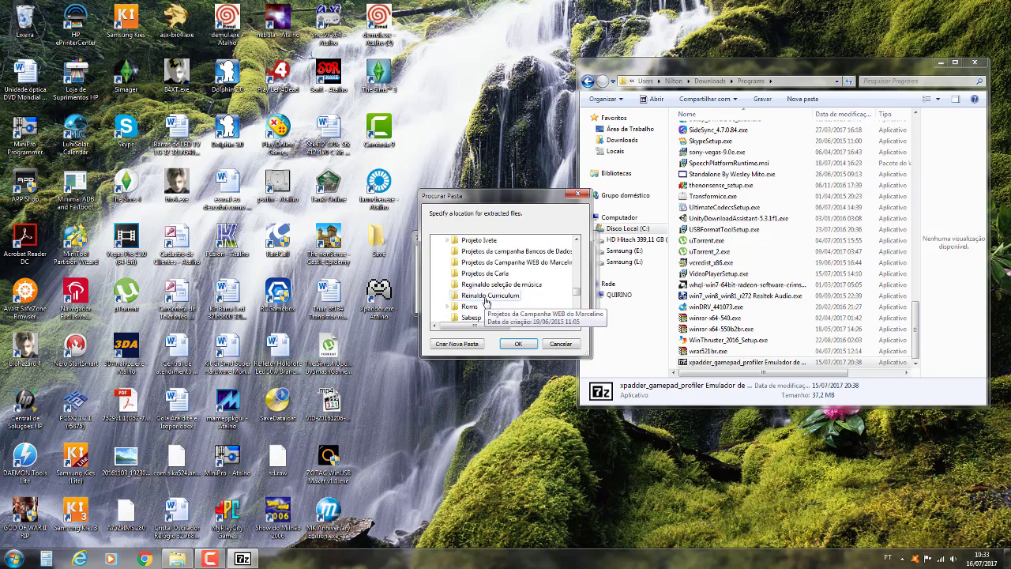
{"action": "scroll", "coordinate": [485, 298], "scroll_direction": "down", "scroll_amount": 7}
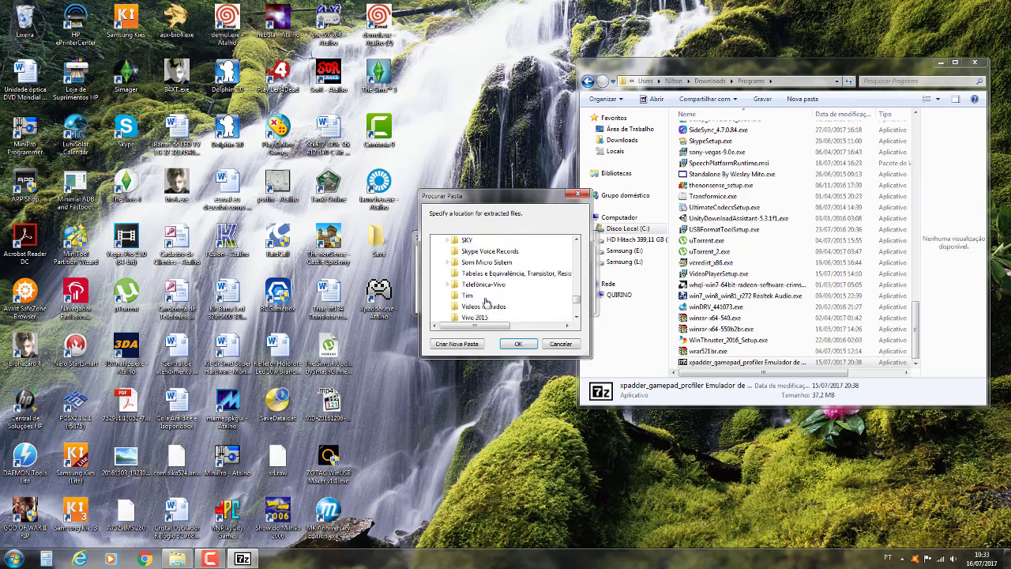
{"action": "scroll", "coordinate": [485, 301], "scroll_direction": "down", "scroll_amount": 1}
{"action": "left_click", "coordinate": [491, 307]}
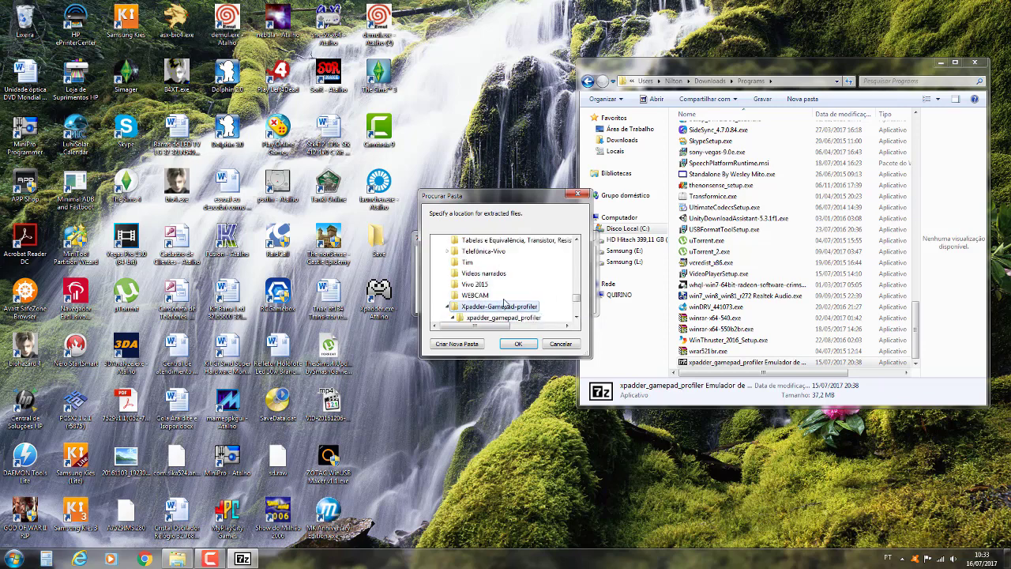
{"action": "scroll", "coordinate": [509, 300], "scroll_direction": "down", "scroll_amount": 1}
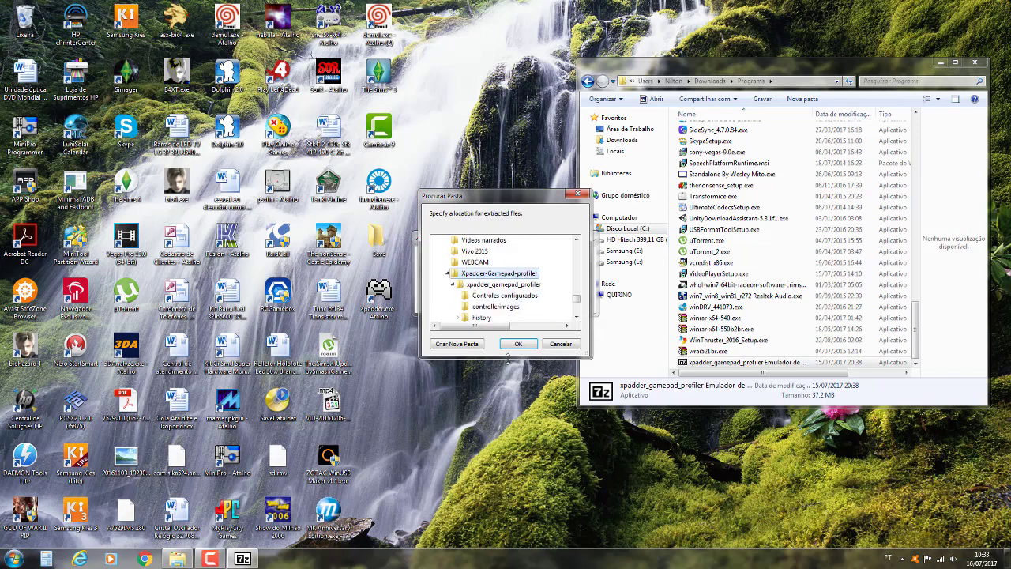
Open the Documents library in a separate window and go into its Xpadder-Gamepad-profiler folder
{"action": "left_click", "coordinate": [15, 558]}
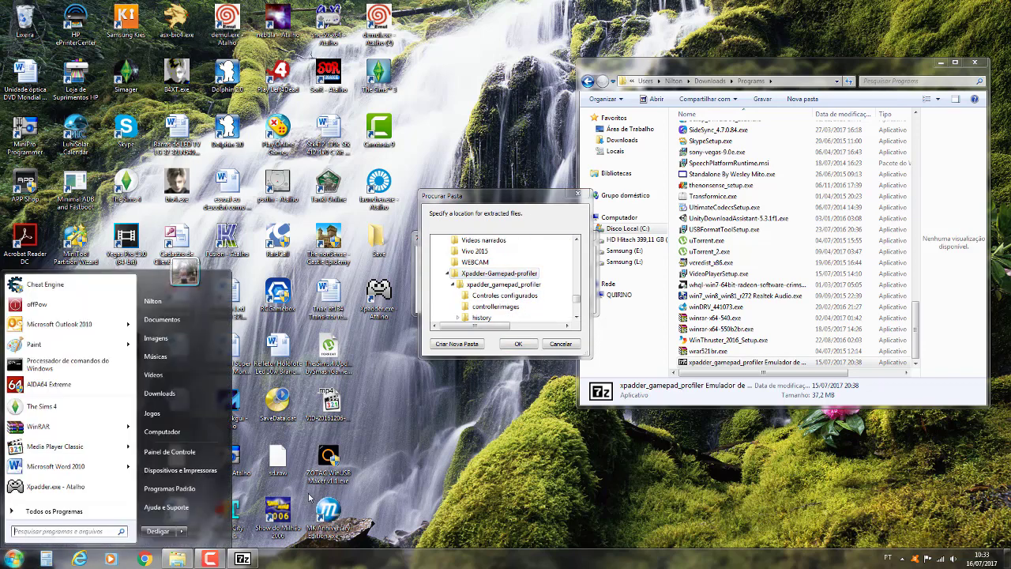
{"action": "left_click", "coordinate": [180, 324]}
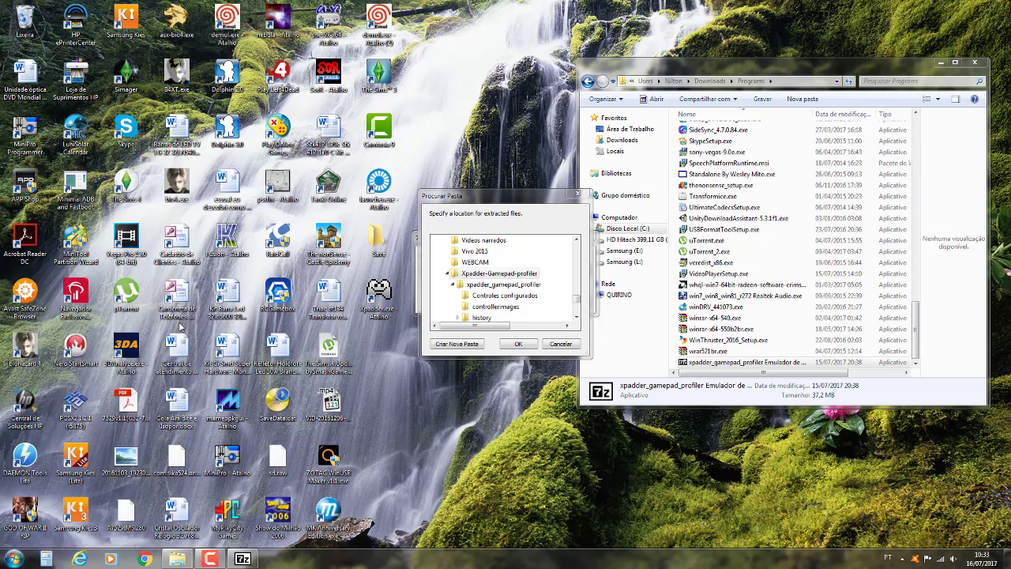
{"action": "left_click", "coordinate": [765, 340]}
{"action": "scroll", "coordinate": [766, 340], "scroll_direction": "down", "scroll_amount": 15}
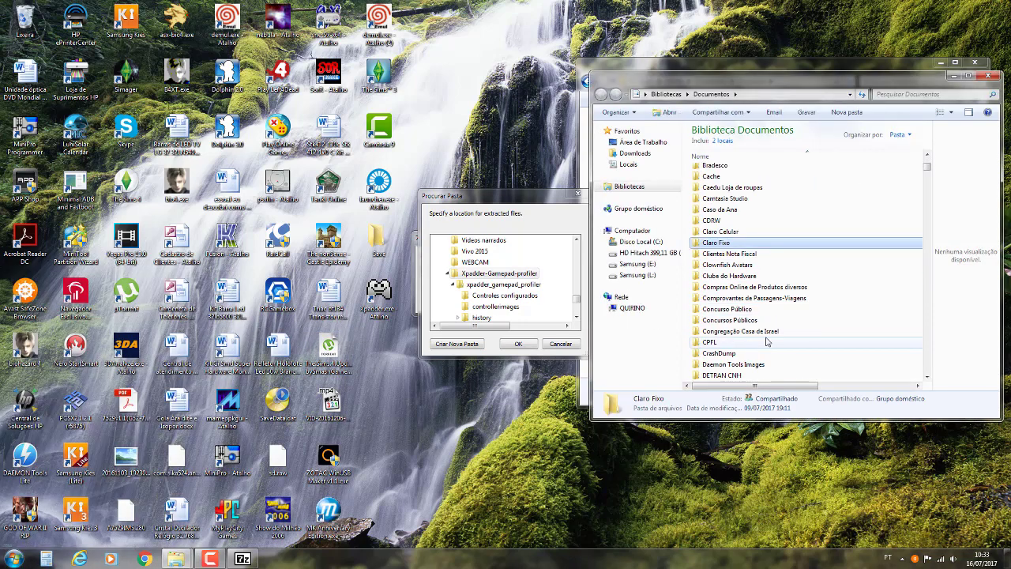
{"action": "scroll", "coordinate": [765, 341], "scroll_direction": "down", "scroll_amount": 8}
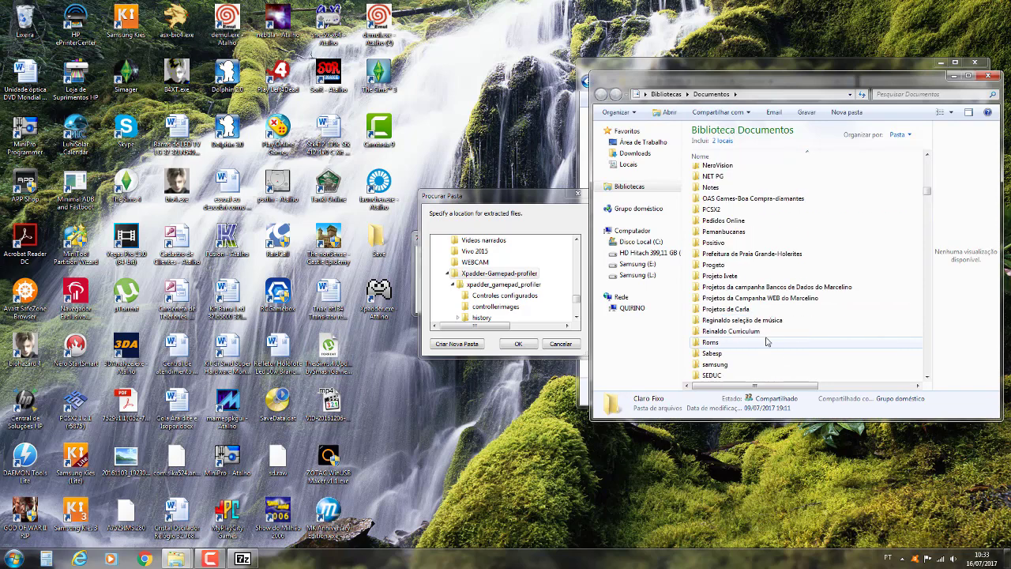
{"action": "left_click_drag", "start_coordinate": [928, 205], "coordinate": [928, 211]}
{"action": "left_click", "coordinate": [727, 314]}
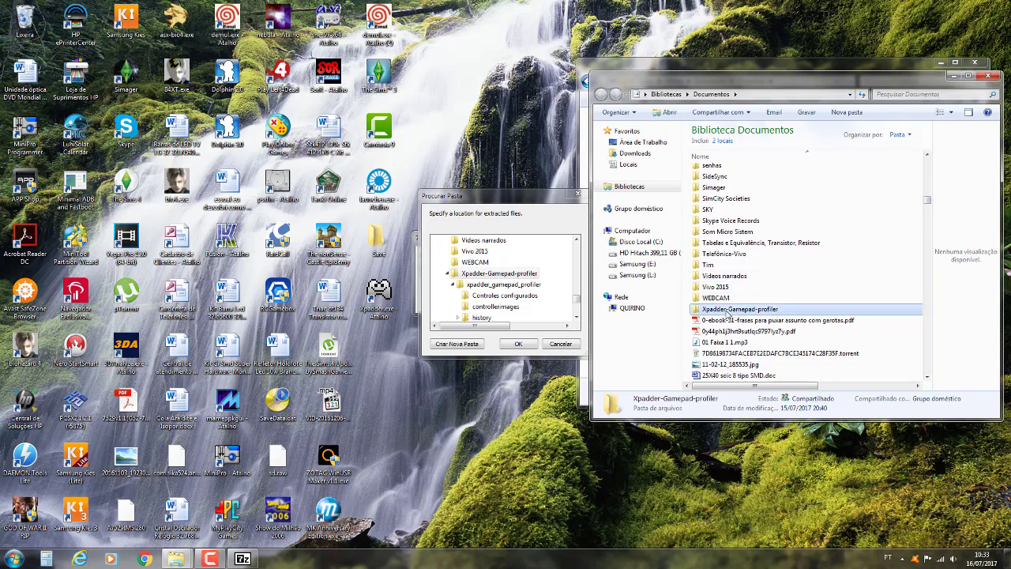
{"action": "double_click", "coordinate": [728, 313]}
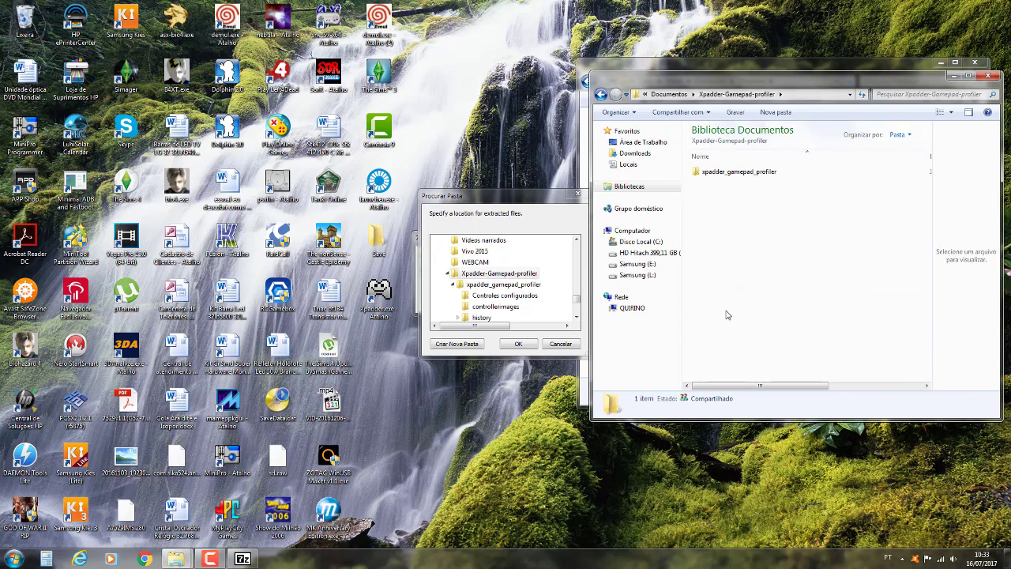
Delete the existing xpadder_gamepad_profiler subfolder to the Recycle Bin and close the Documents window
{"action": "left_click", "coordinate": [719, 175]}
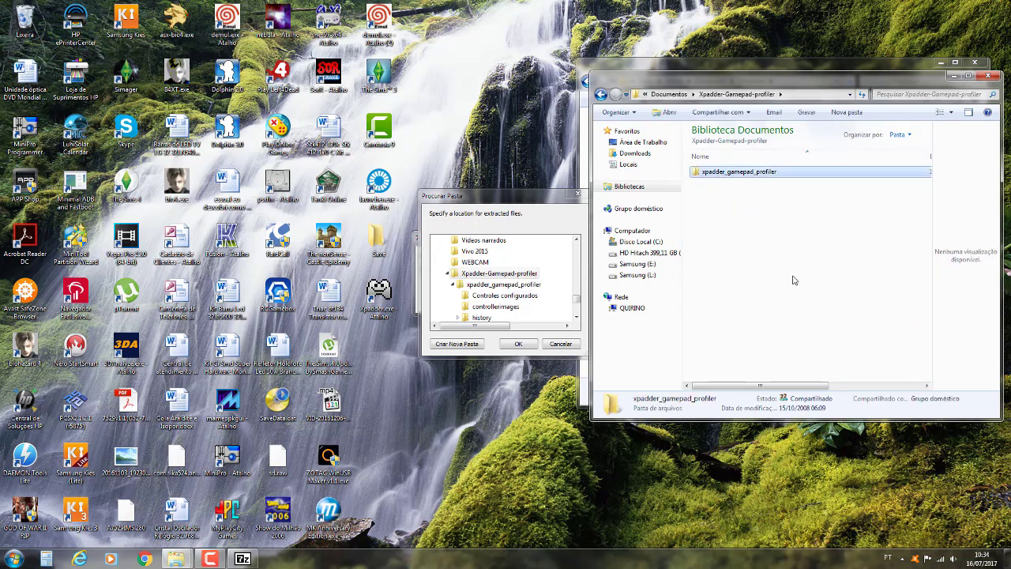
{"action": "key", "text": "Delete"}
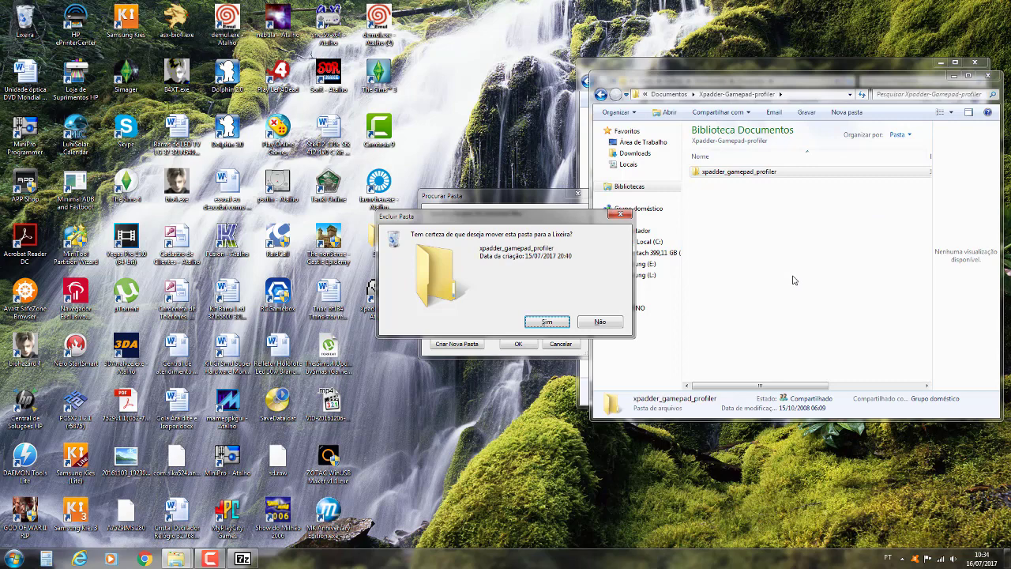
{"action": "left_click", "coordinate": [552, 321]}
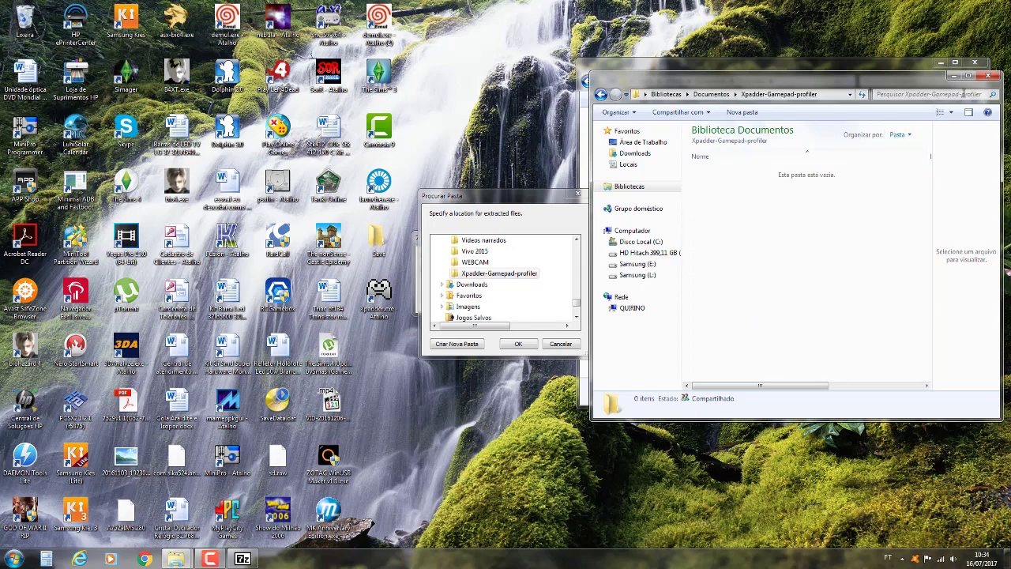
{"action": "left_click", "coordinate": [988, 76]}
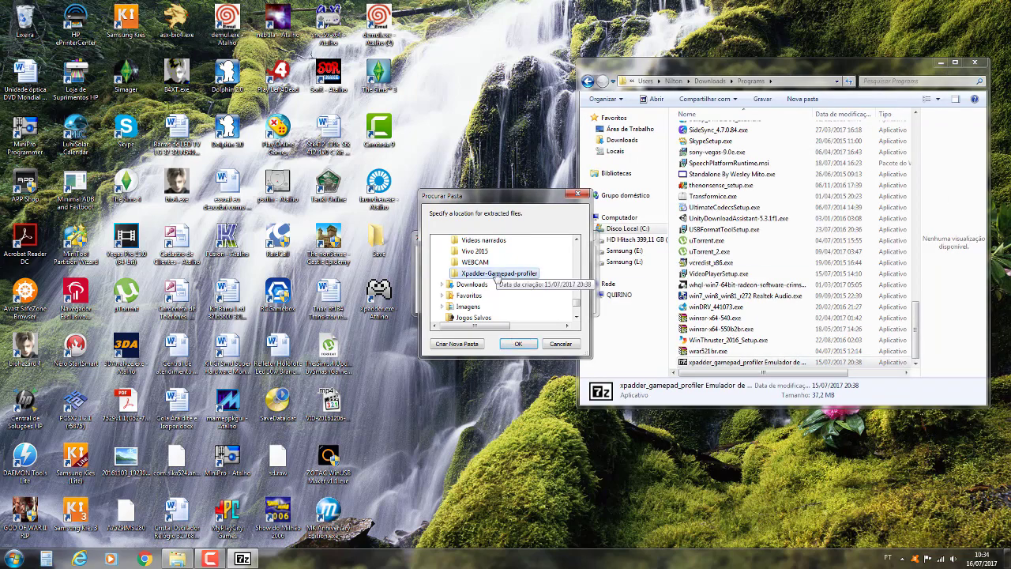
Accept the chosen destination folder, extract the archive there and close the Programs folder window
{"action": "left_click", "coordinate": [519, 345]}
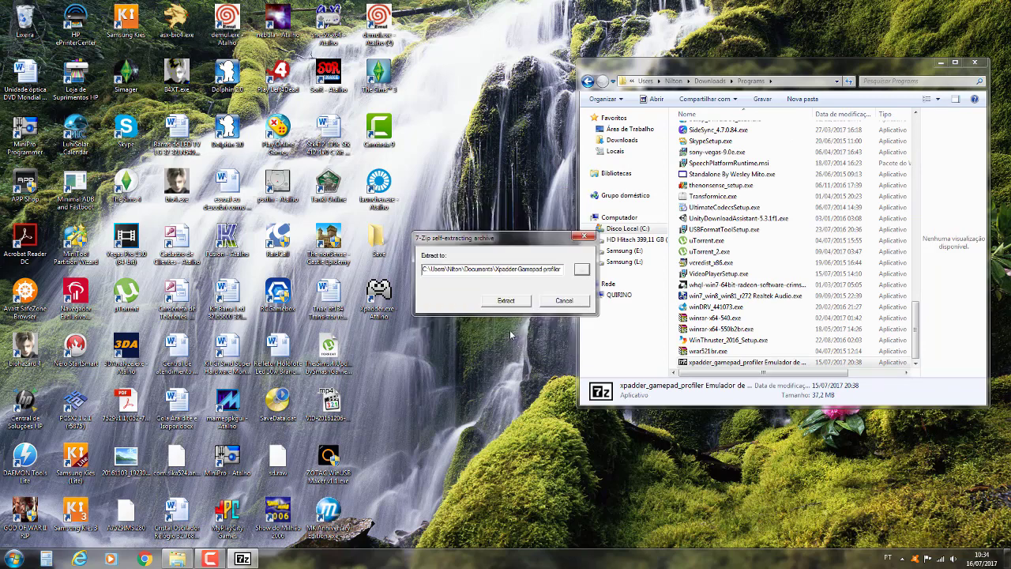
{"action": "left_click", "coordinate": [506, 301]}
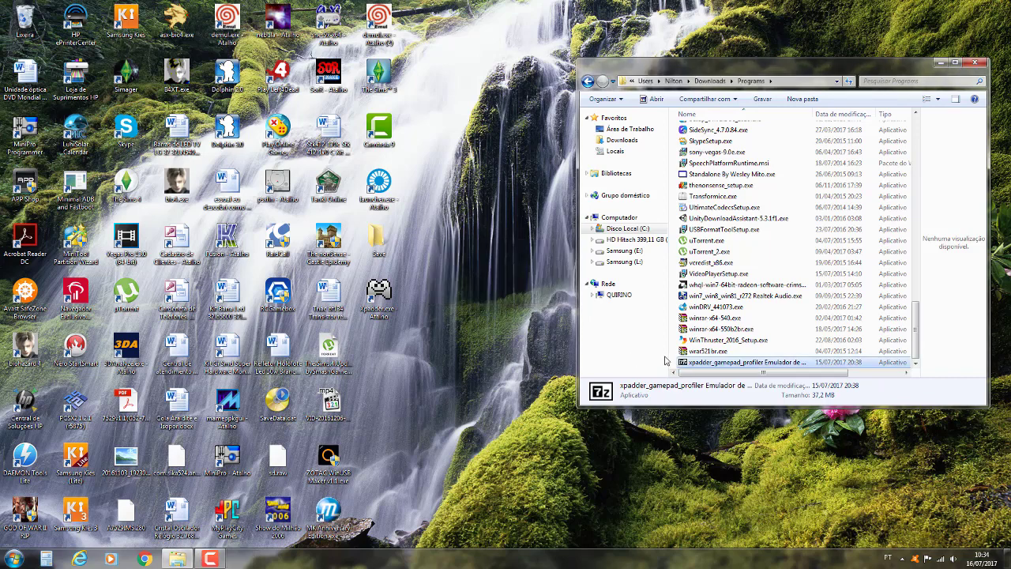
{"action": "left_click", "coordinate": [976, 63]}
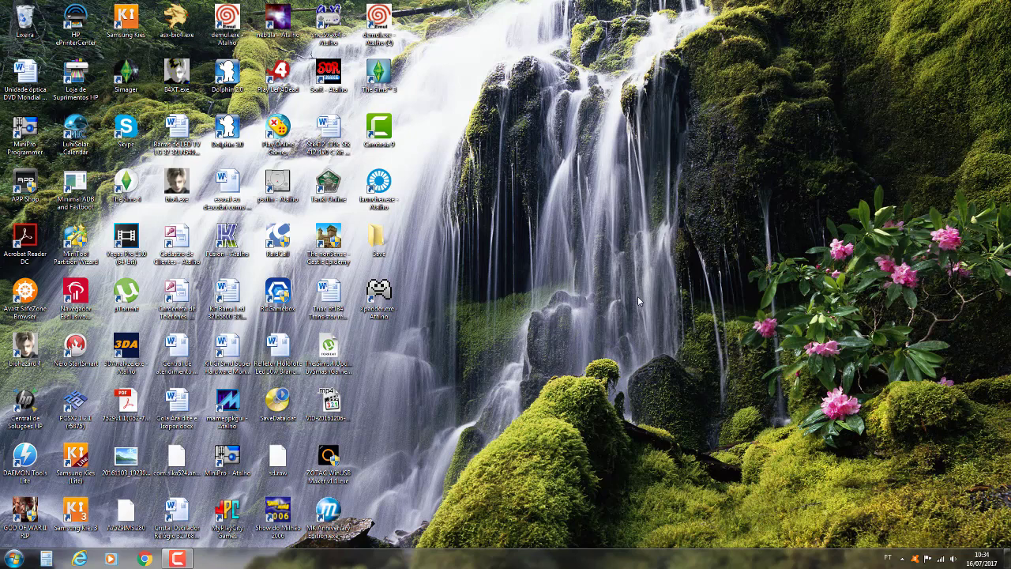
Open the extracted xpadder_gamepad_profiler folder inside Xpadder-Gamepad-profiler in the Documents library
{"action": "left_click", "coordinate": [14, 559]}
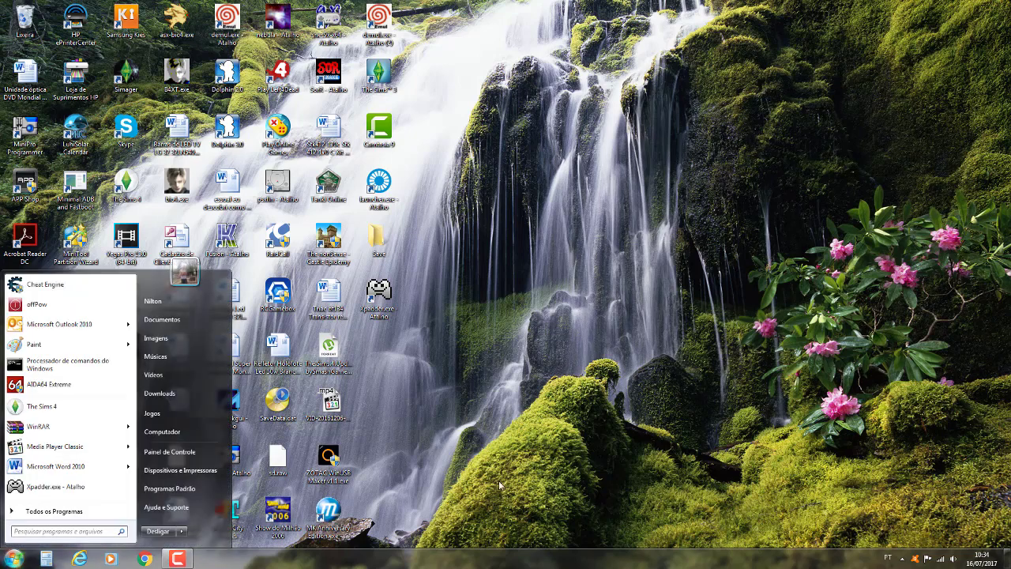
{"action": "left_click", "coordinate": [192, 321]}
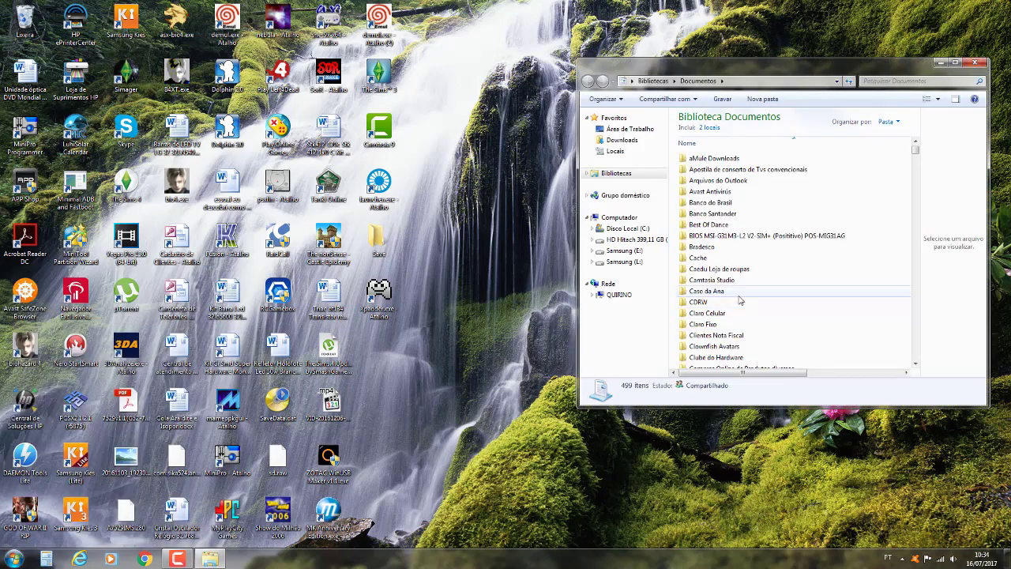
{"action": "left_click", "coordinate": [785, 315]}
{"action": "scroll", "coordinate": [786, 319], "scroll_direction": "down", "scroll_amount": 8}
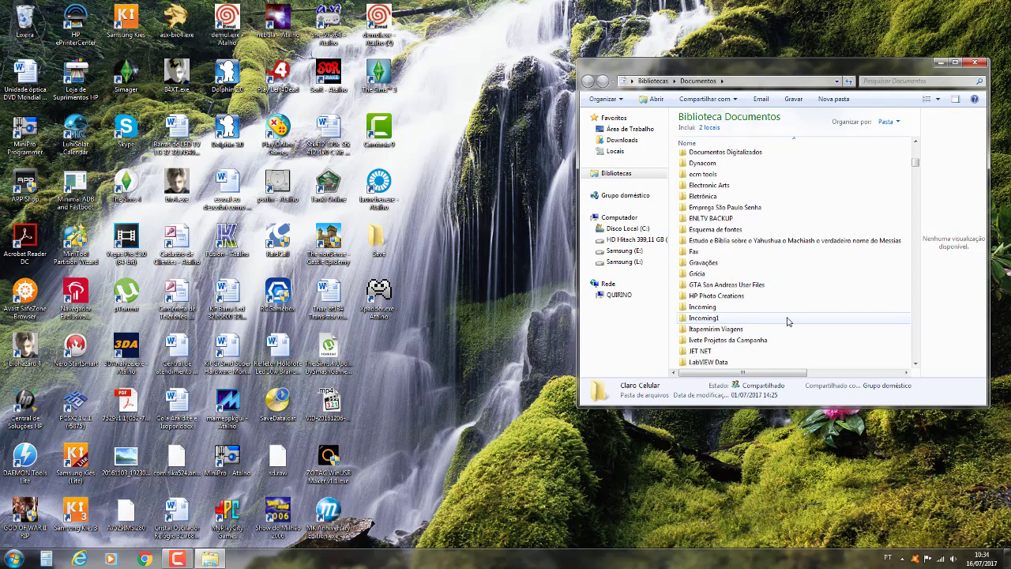
{"action": "scroll", "coordinate": [786, 321], "scroll_direction": "down", "scroll_amount": 20}
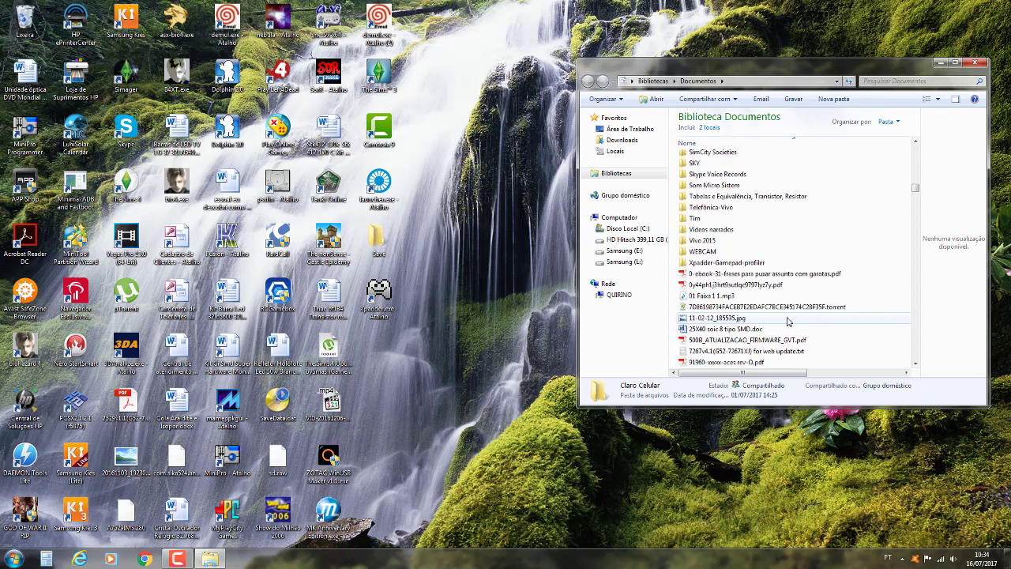
{"action": "scroll", "coordinate": [787, 321], "scroll_direction": "down", "scroll_amount": 1}
{"action": "scroll", "coordinate": [759, 292], "scroll_direction": "up", "scroll_amount": 1}
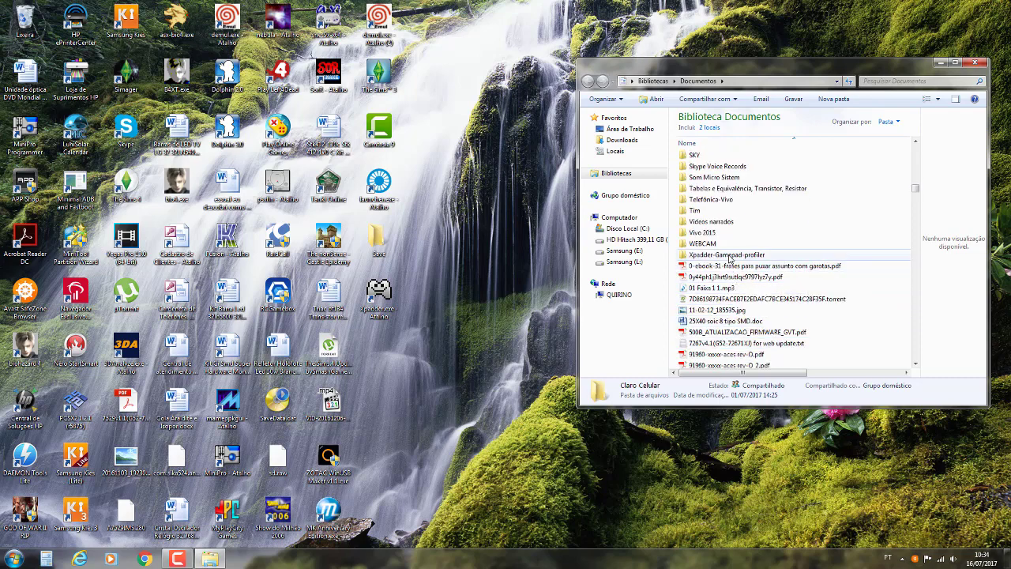
{"action": "double_click", "coordinate": [728, 256]}
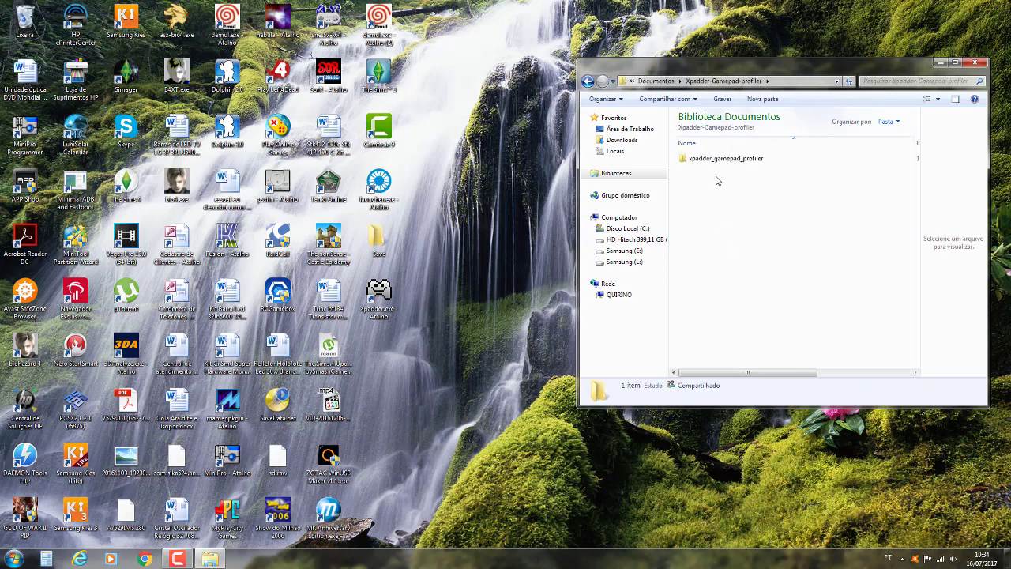
{"action": "left_click", "coordinate": [717, 162]}
{"action": "double_click", "coordinate": [717, 161]}
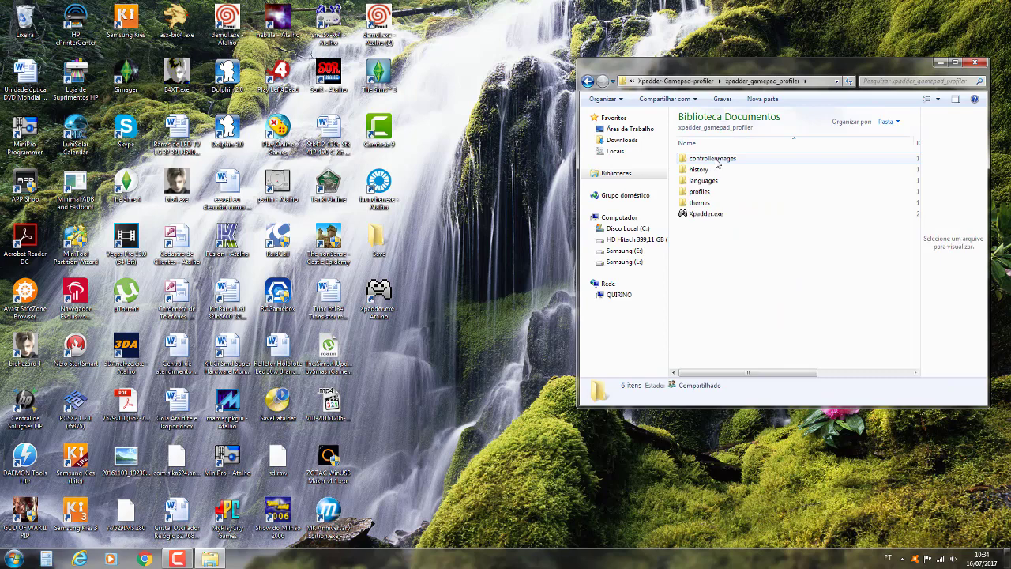
Delete the existing Xpadder.exe shortcut from the desktop
{"action": "left_click", "coordinate": [707, 219]}
{"action": "right_click", "coordinate": [707, 218]}
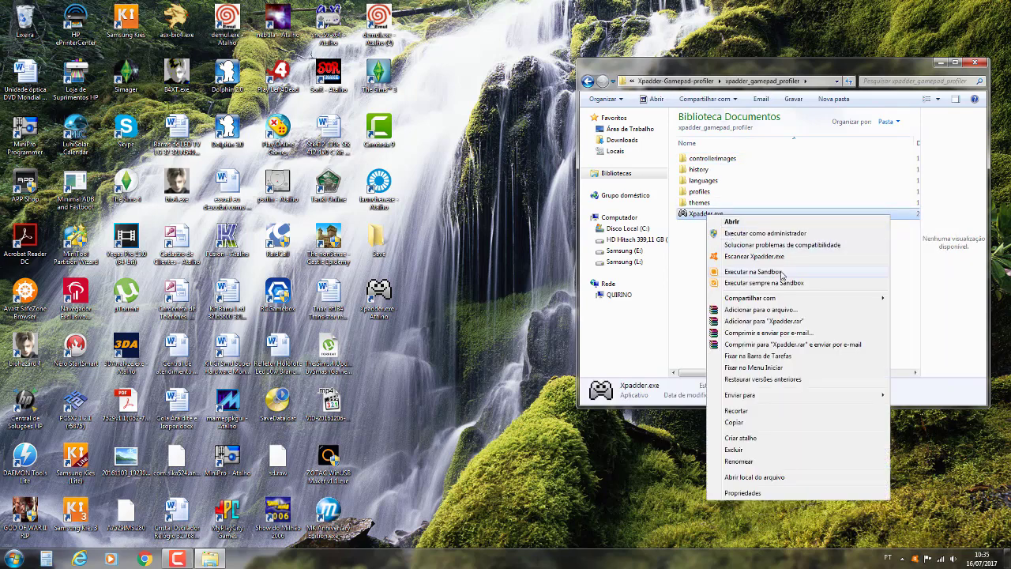
{"action": "mouse_move", "coordinate": [815, 307]}
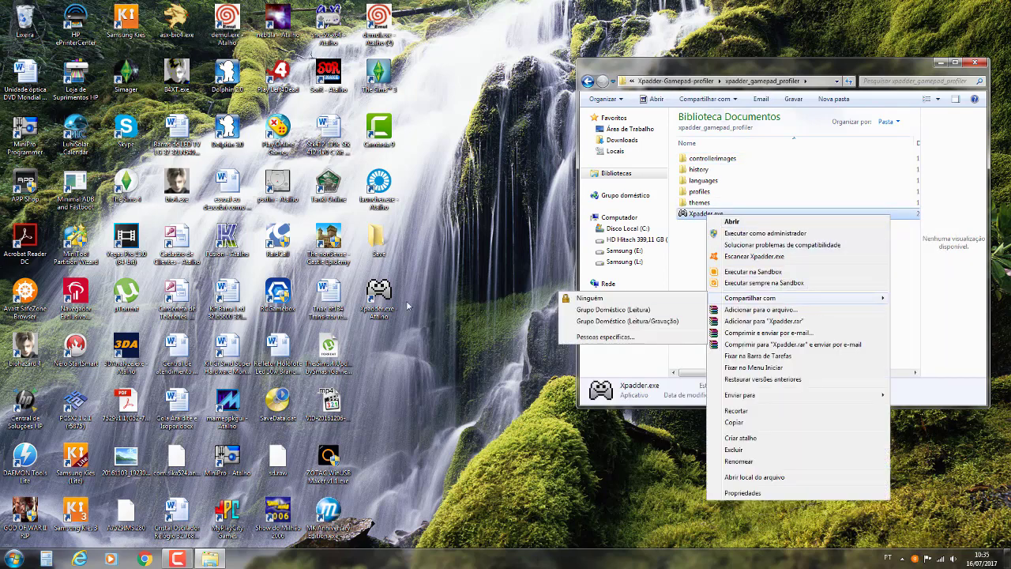
{"action": "left_click", "coordinate": [403, 304]}
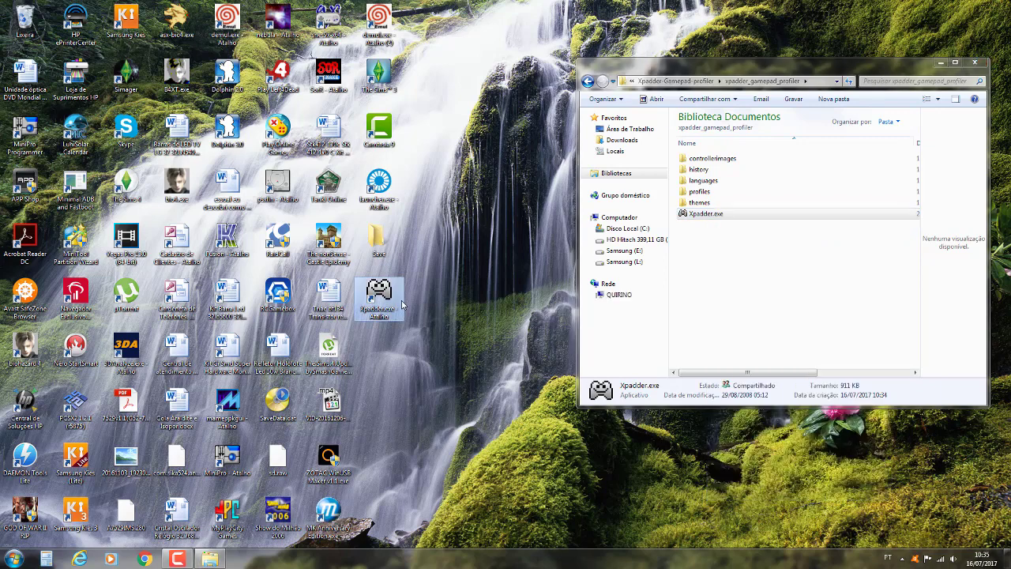
{"action": "key", "text": "Delete"}
{"action": "left_click", "coordinate": [545, 324]}
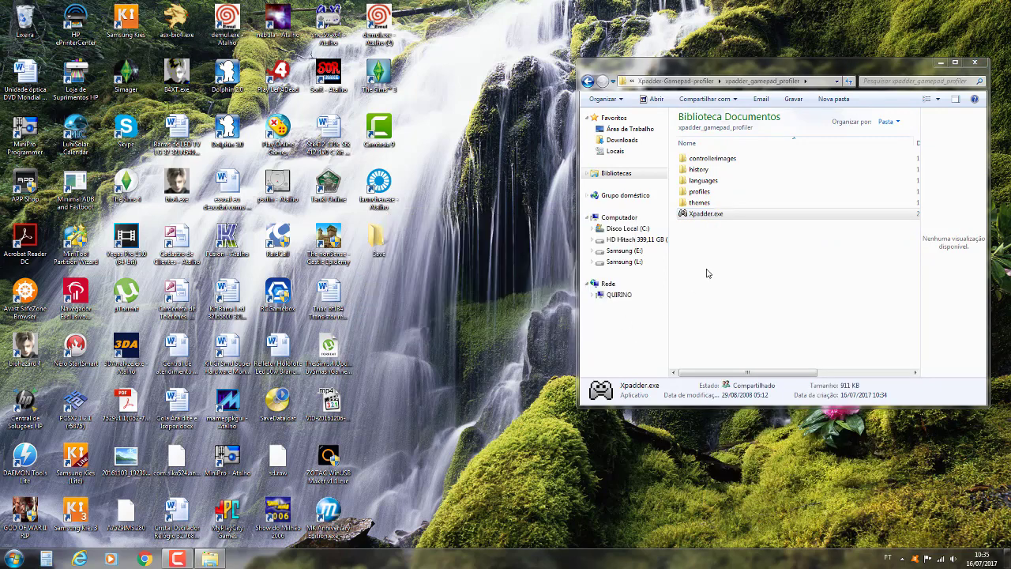
Send a new desktop shortcut for Xpadder.exe from the xpadder_gamepad_profiler folder
{"action": "right_click", "coordinate": [705, 214]}
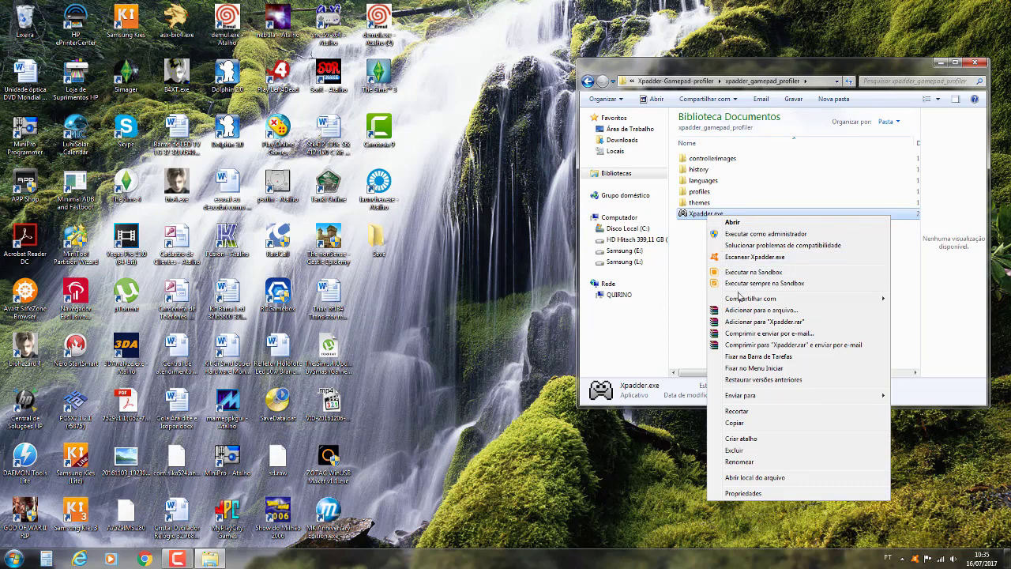
{"action": "mouse_move", "coordinate": [779, 397]}
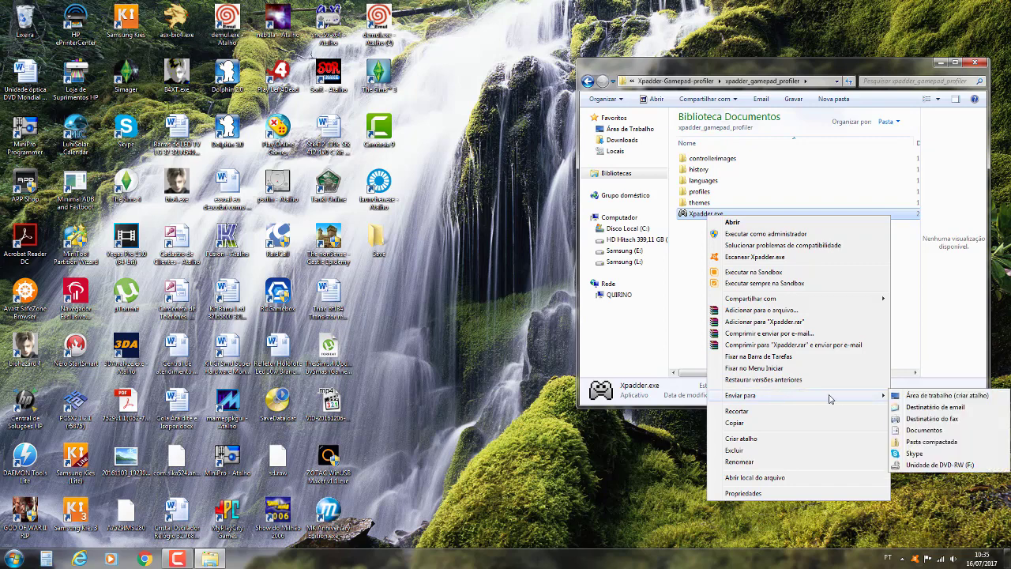
{"action": "left_click", "coordinate": [930, 397]}
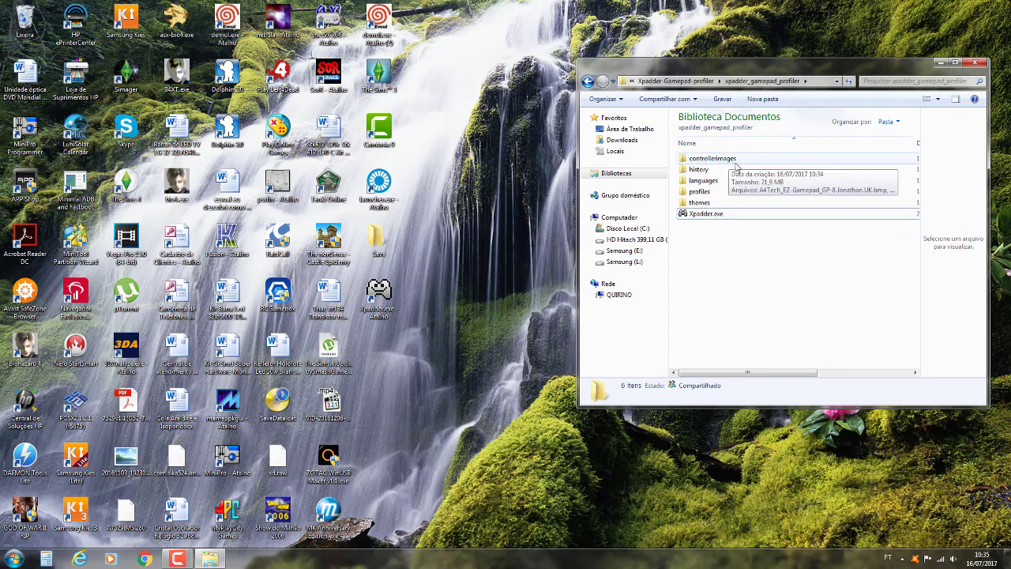
Create a folder named "Controles configurados" inside the xpadder_gamepad_profiler folder and close its window
{"action": "right_click", "coordinate": [730, 280]}
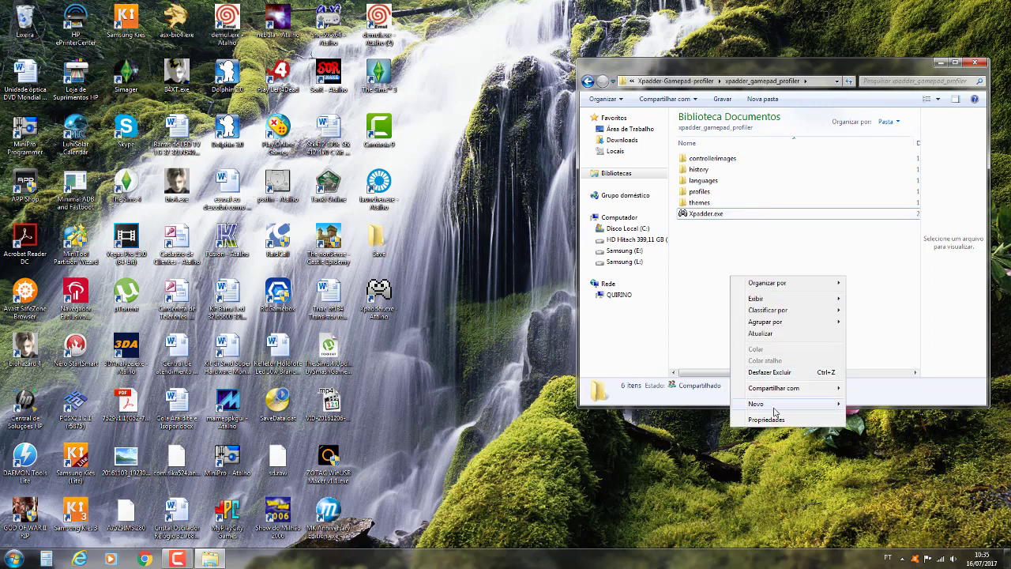
{"action": "mouse_move", "coordinate": [794, 407]}
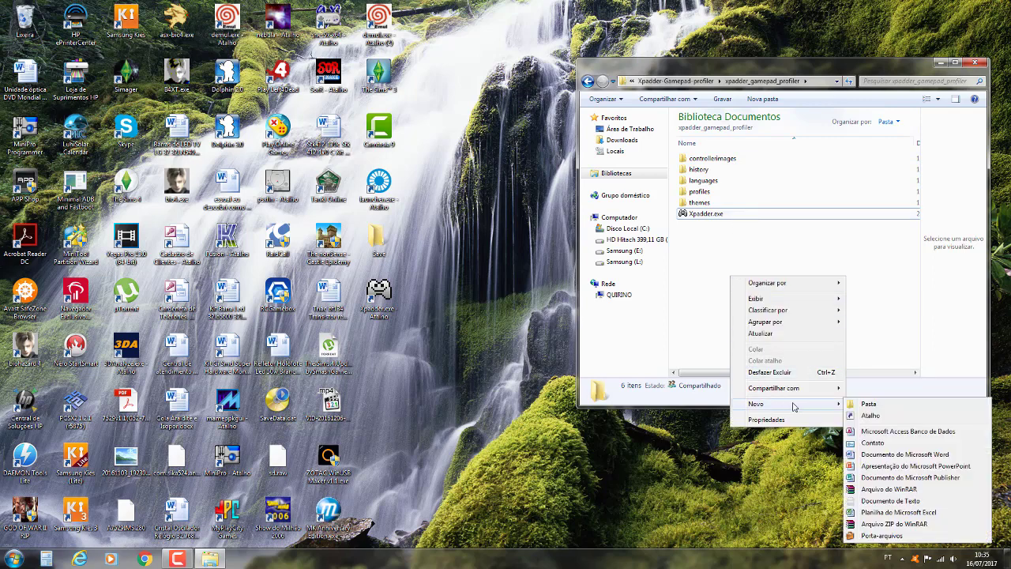
{"action": "left_click", "coordinate": [862, 404]}
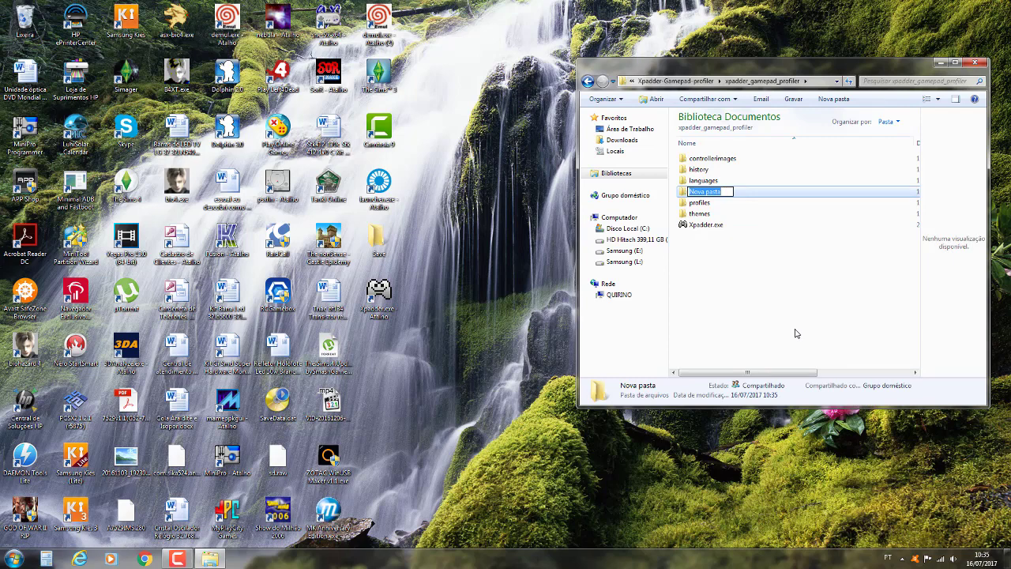
{"action": "type", "text": "cc"}
{"action": "type", "text": "n"}
{"action": "type", "text": "figur"}
{"action": "type", "text": "a"}
{"action": "key", "text": "Home"}
{"action": "type", "text": "Control les"}
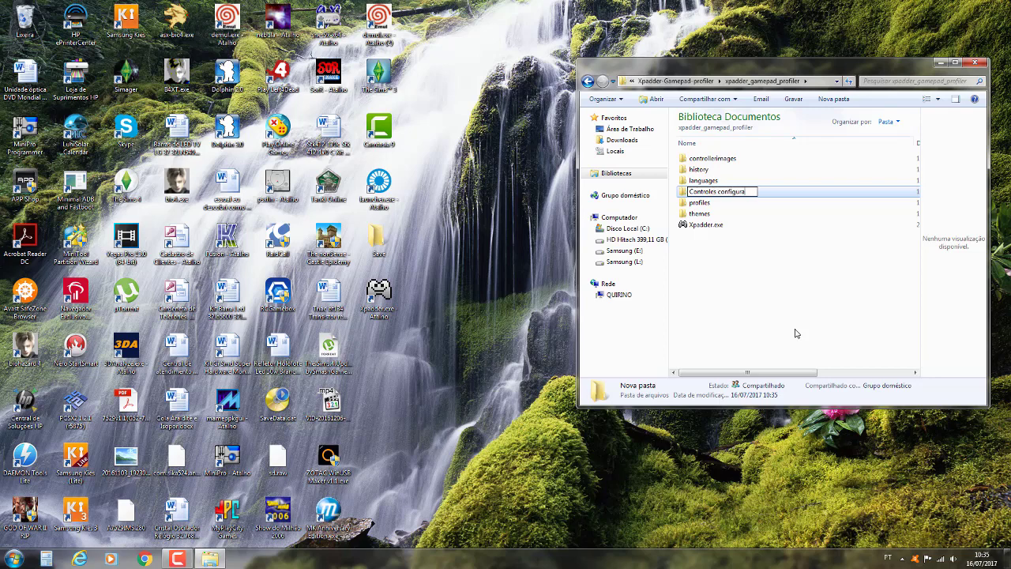
{"action": "type", "text": "dos"}
{"action": "key", "text": "Return"}
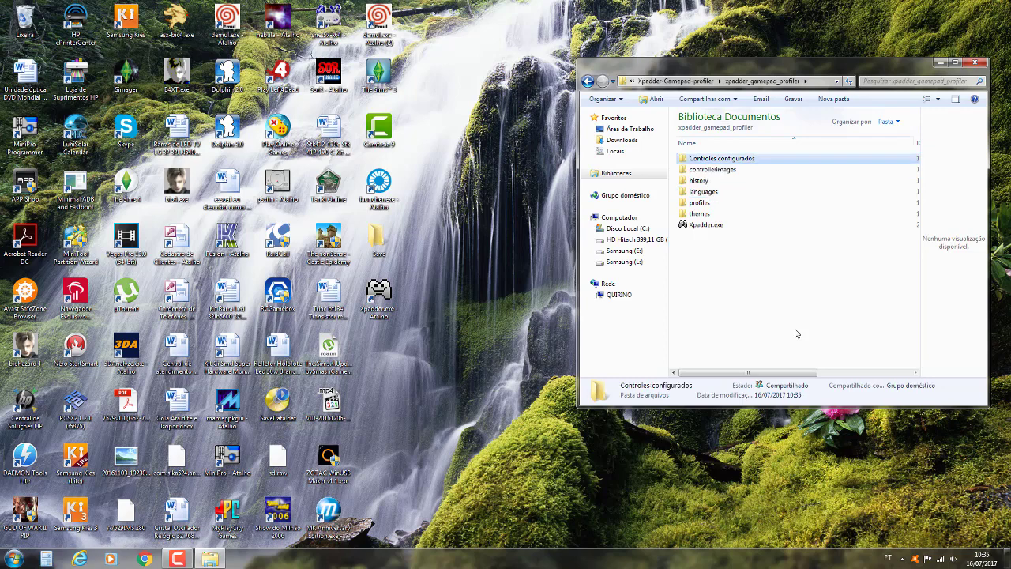
{"action": "left_click", "coordinate": [754, 298]}
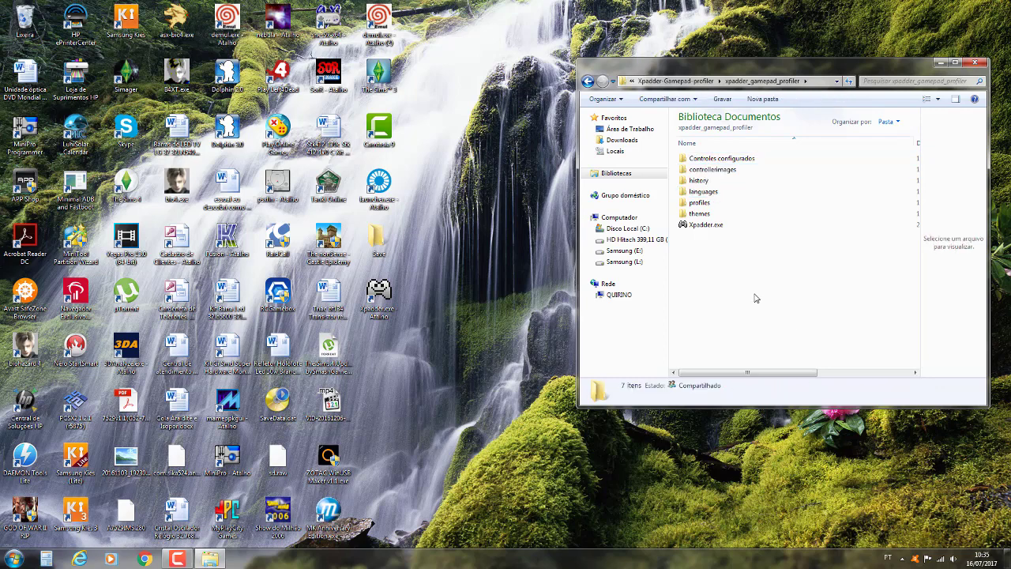
{"action": "left_click", "coordinate": [970, 63]}
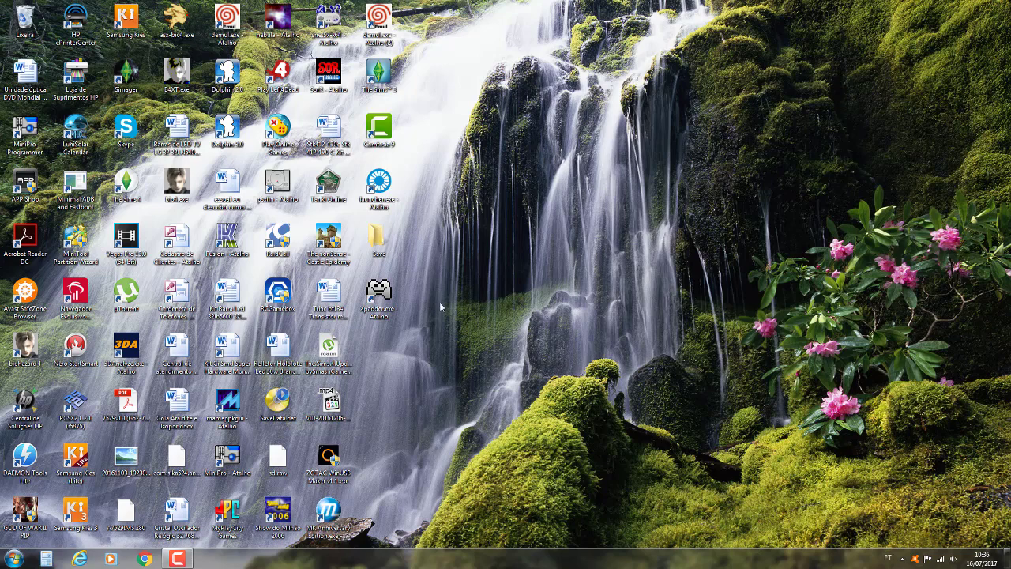
Set the Xpadder.exe desktop shortcut to run in compatibility mode for Windows XP (Service Pack 3) and apply it
{"action": "right_click", "coordinate": [382, 303]}
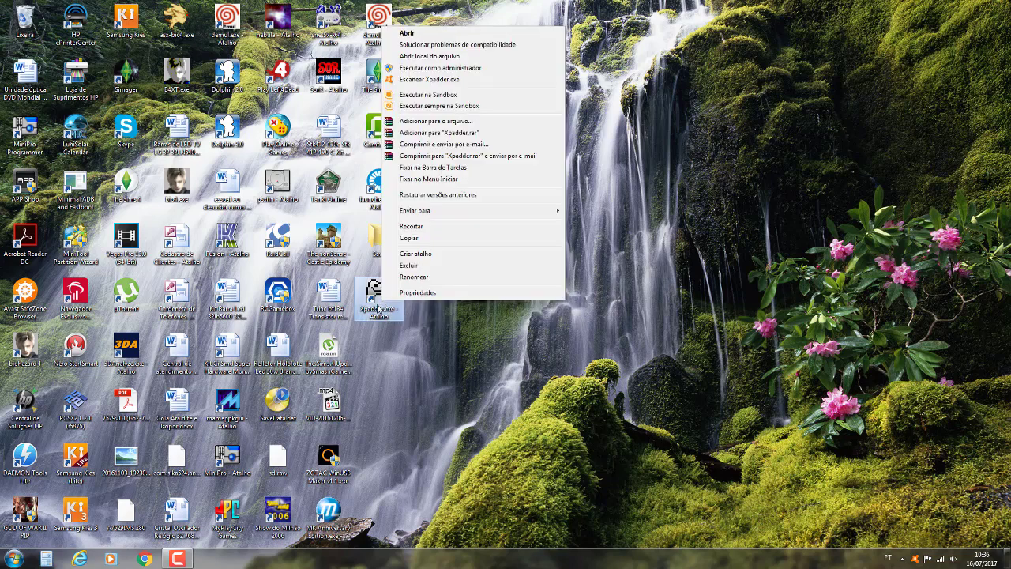
{"action": "left_click", "coordinate": [419, 292]}
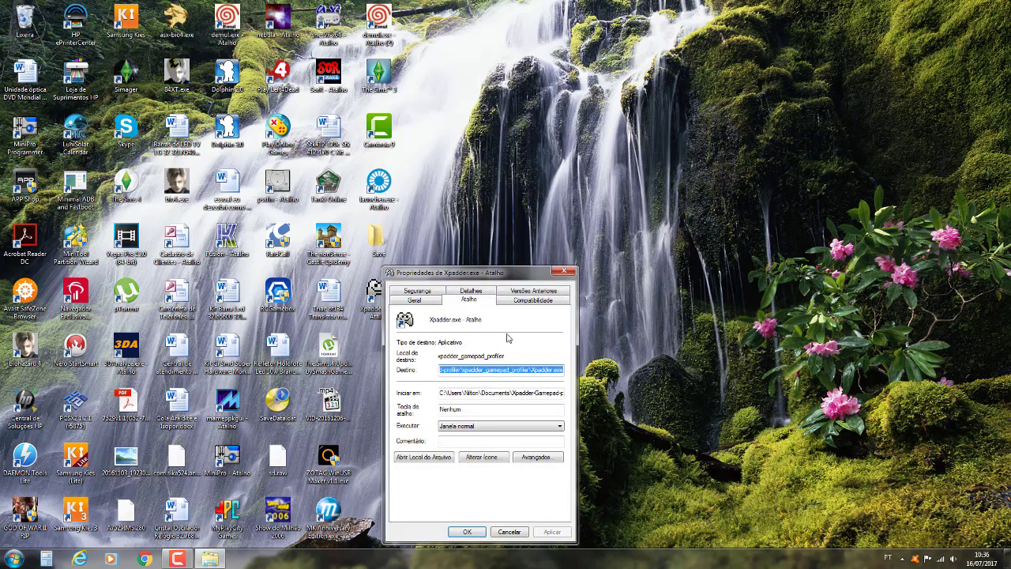
{"action": "left_click", "coordinate": [525, 301]}
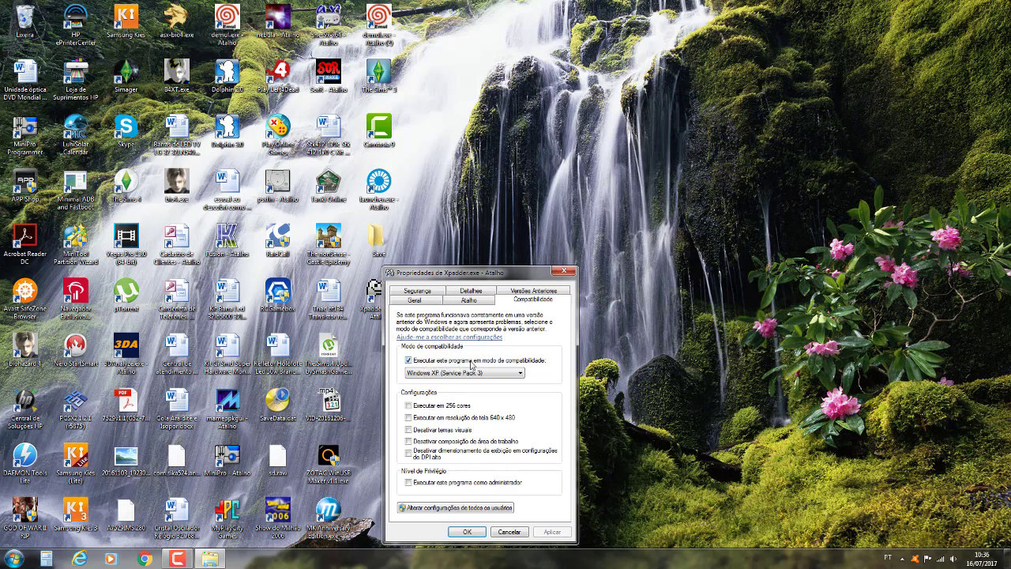
{"action": "left_click", "coordinate": [442, 365]}
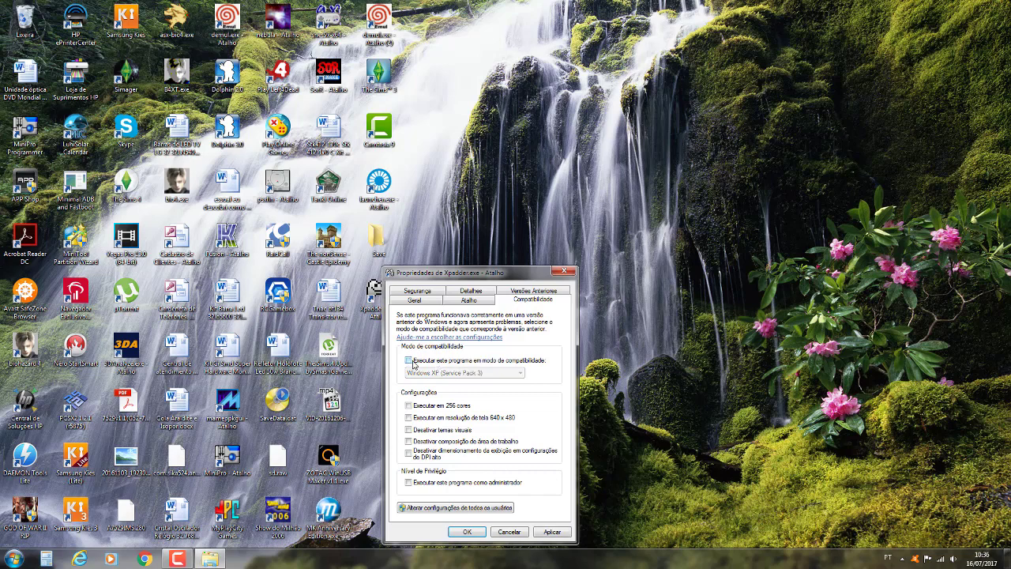
{"action": "left_click", "coordinate": [423, 364]}
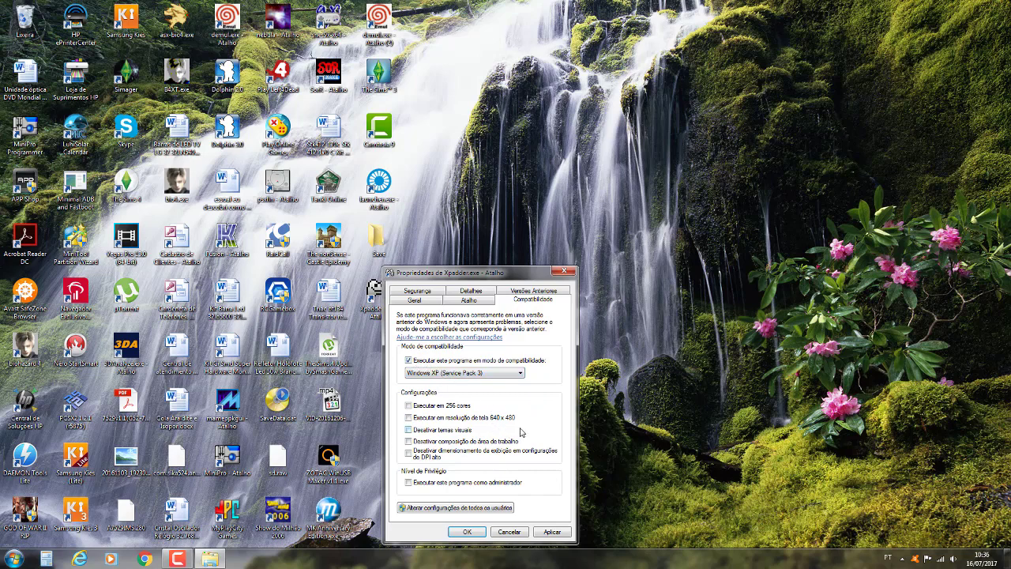
{"action": "left_click", "coordinate": [551, 536]}
{"action": "left_click", "coordinate": [467, 531]}
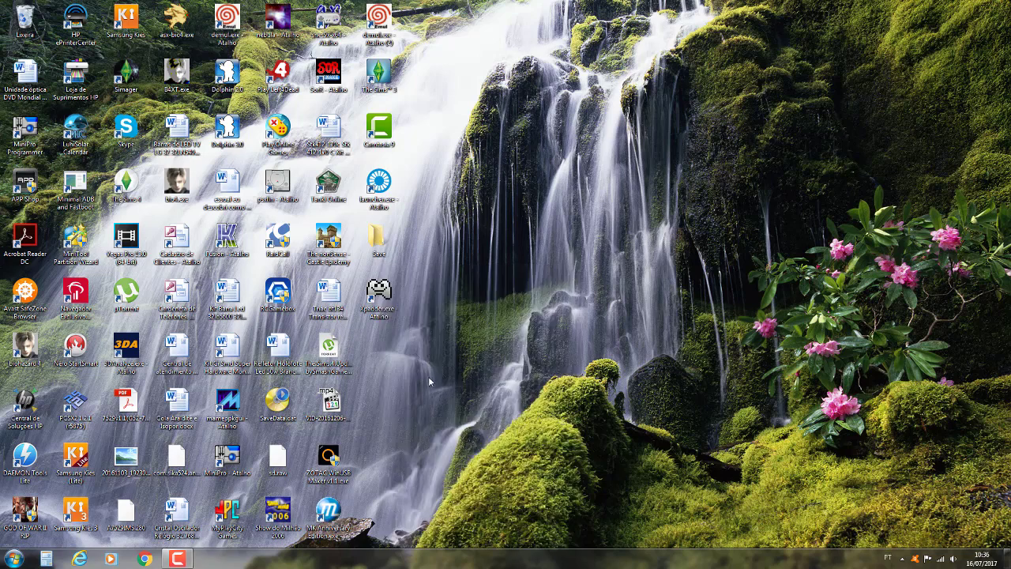
Turn off compatibility mode for the Xpadder.exe desktop shortcut and apply the change
{"action": "right_click", "coordinate": [380, 302]}
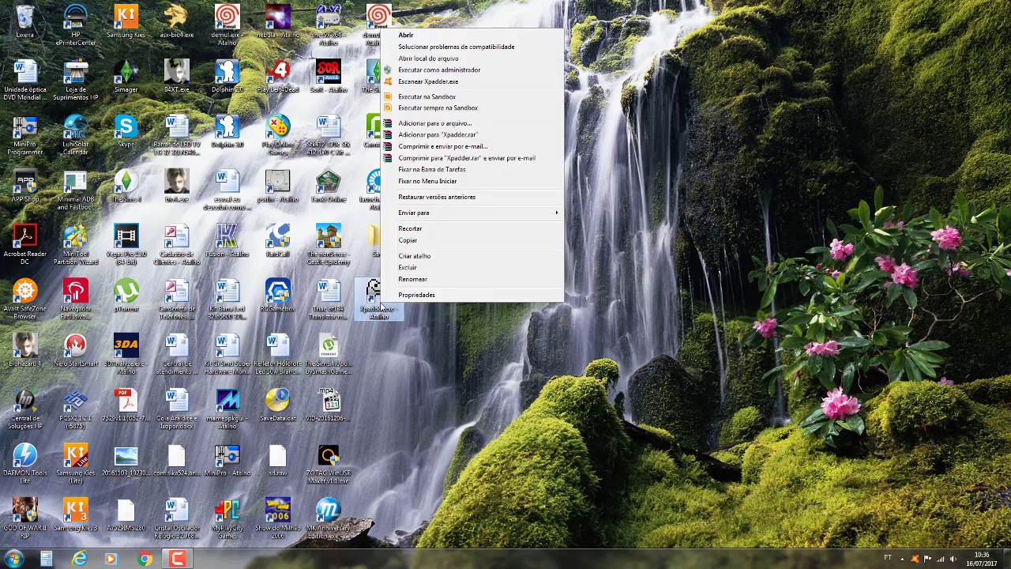
{"action": "left_click", "coordinate": [436, 298]}
{"action": "left_click", "coordinate": [525, 300]}
{"action": "left_click", "coordinate": [423, 361]}
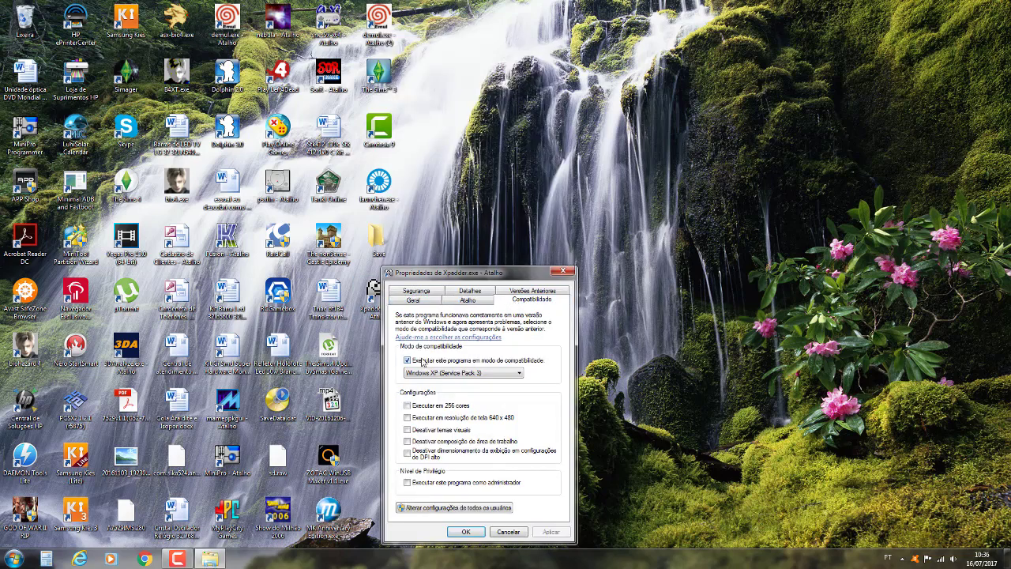
{"action": "left_click", "coordinate": [565, 530]}
{"action": "left_click", "coordinate": [476, 534]}
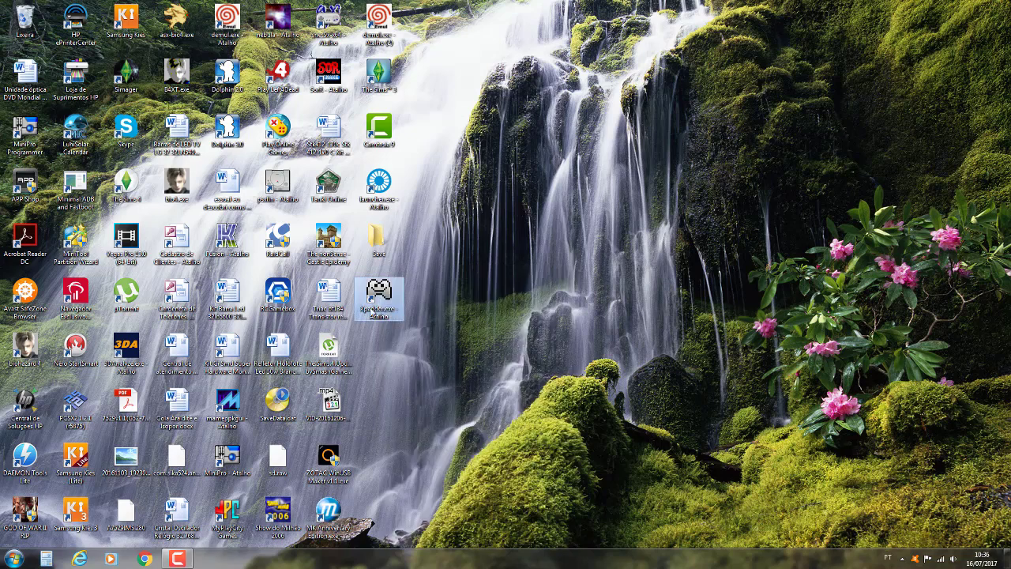
Try to launch Xpadder from its desktop shortcut without compatibility mode, and dismiss the error and color scheme dialogs
{"action": "double_click", "coordinate": [372, 311]}
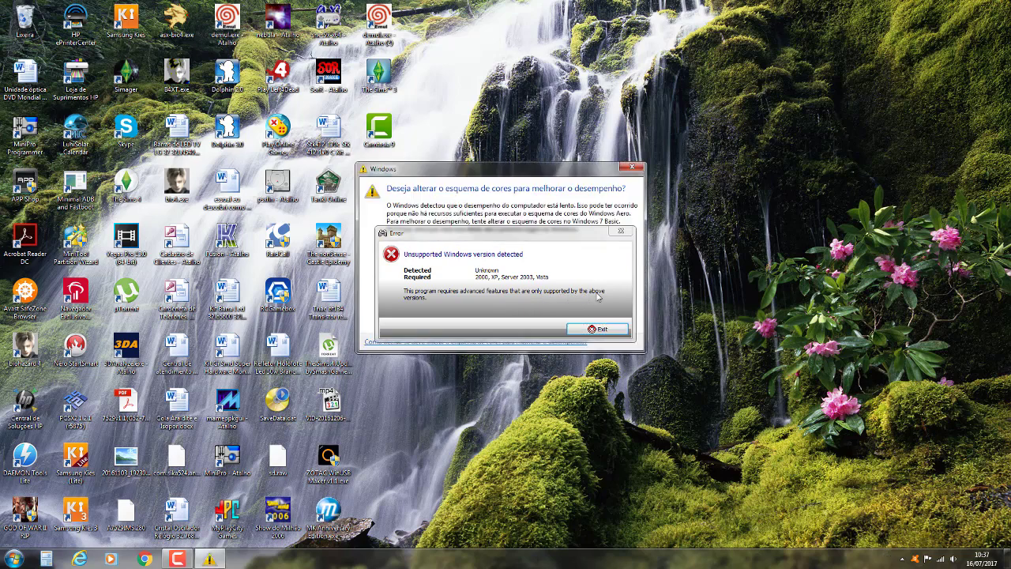
{"action": "left_click", "coordinate": [610, 331]}
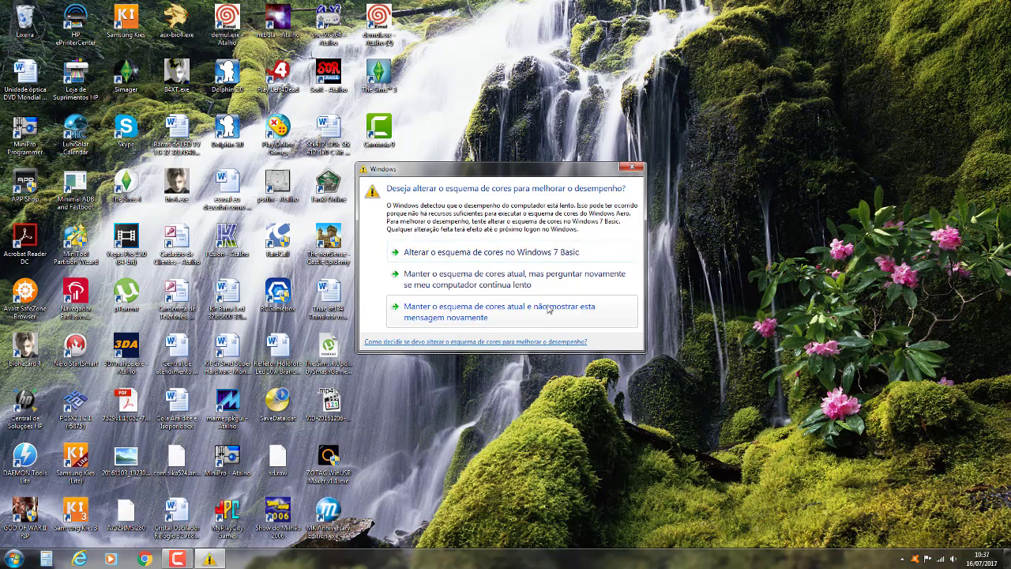
{"action": "left_click", "coordinate": [625, 167]}
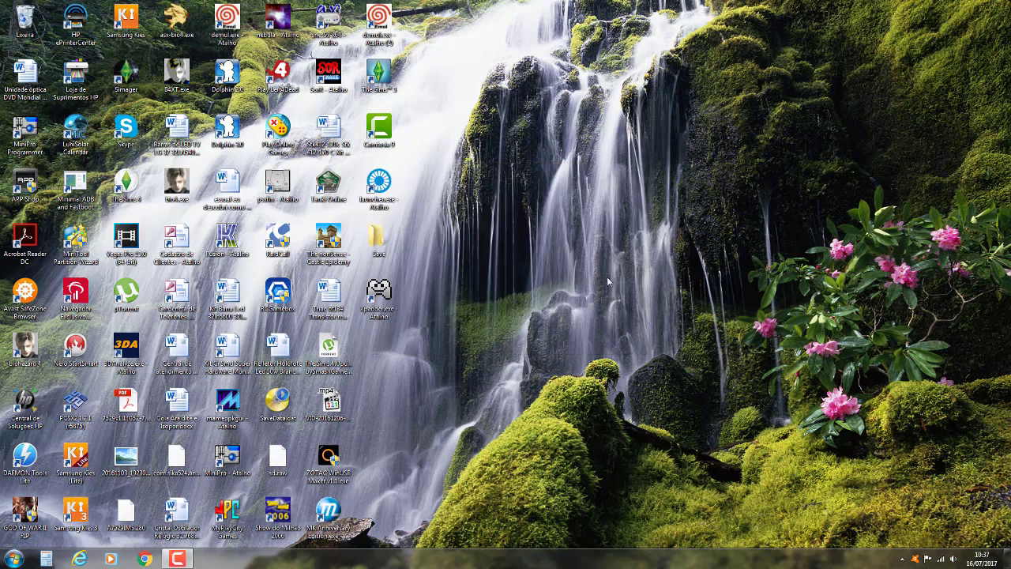
Re-enable Windows XP (Service Pack 3) compatibility mode for the Xpadder.exe desktop shortcut and apply it
{"action": "left_click", "coordinate": [394, 304]}
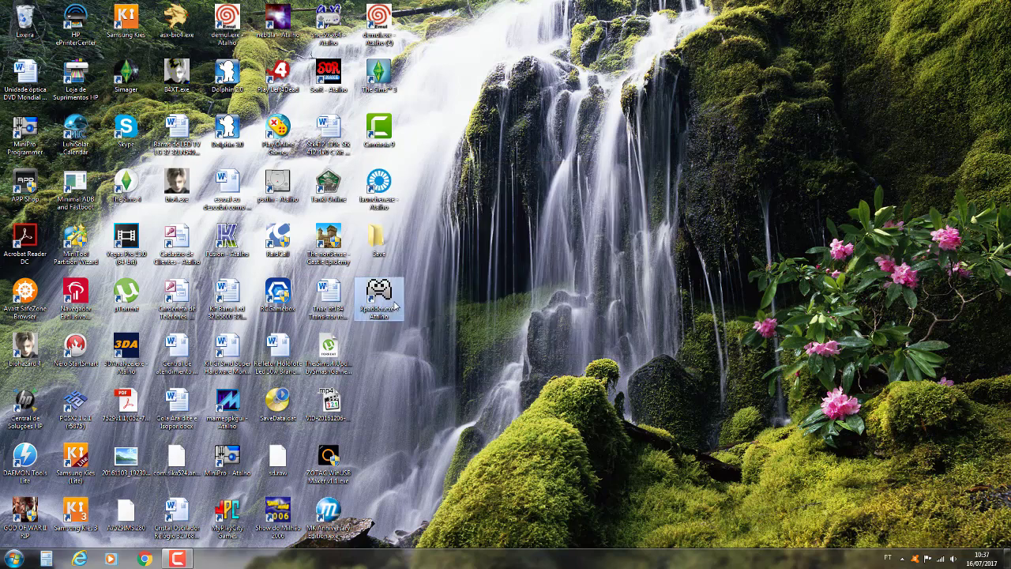
{"action": "right_click", "coordinate": [383, 304]}
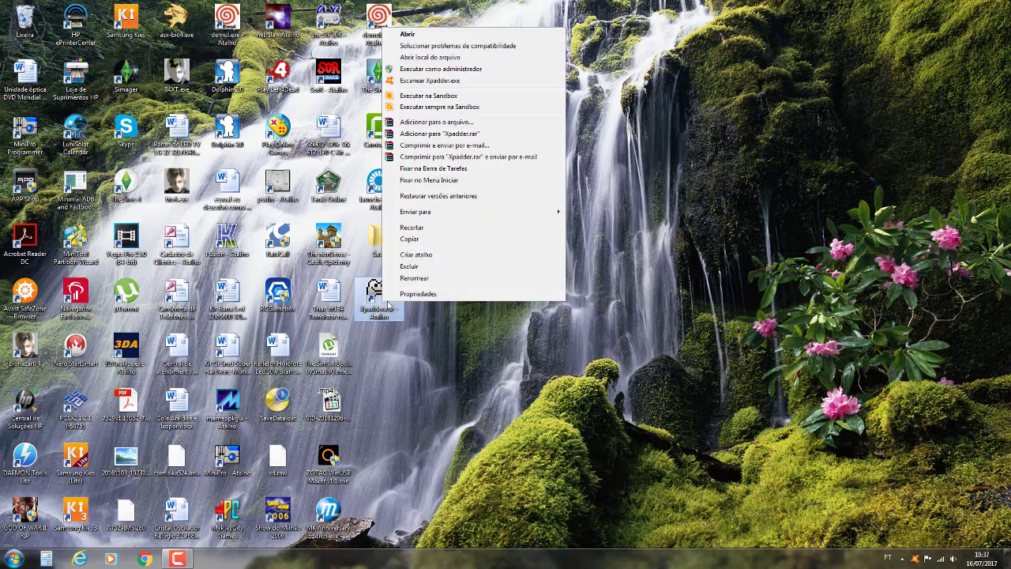
{"action": "left_click", "coordinate": [418, 295]}
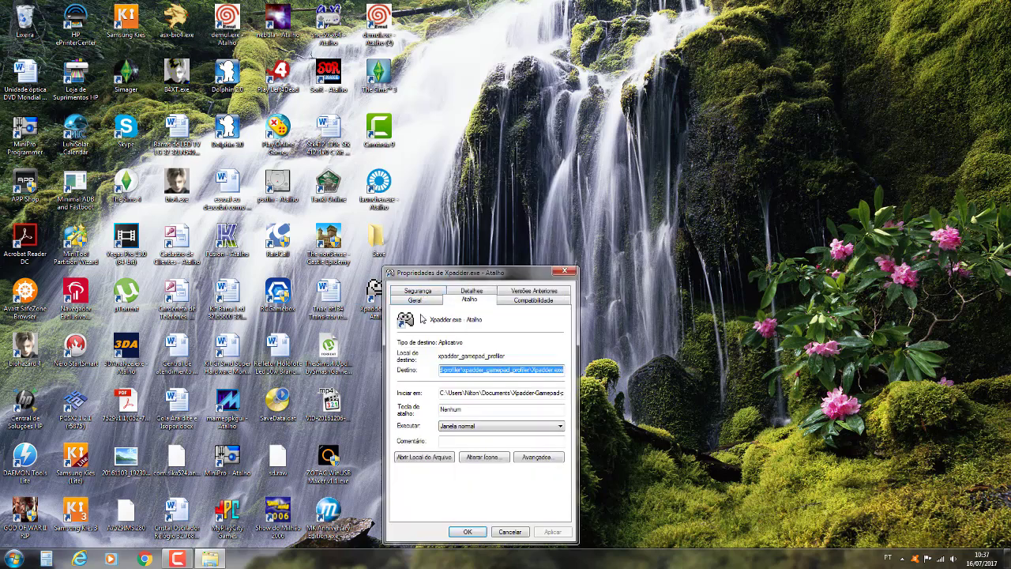
{"action": "left_click", "coordinate": [522, 302]}
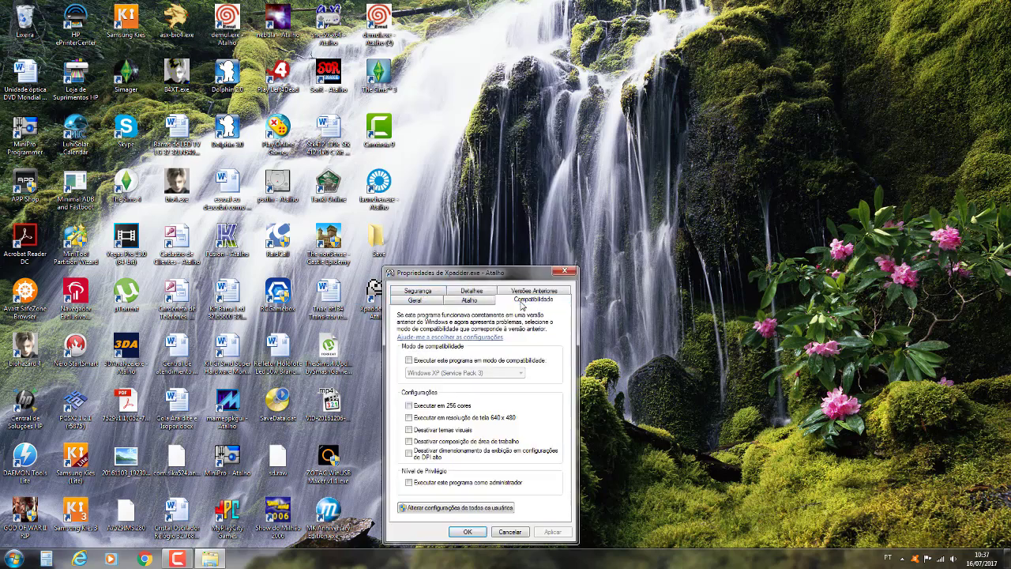
{"action": "left_click", "coordinate": [425, 361]}
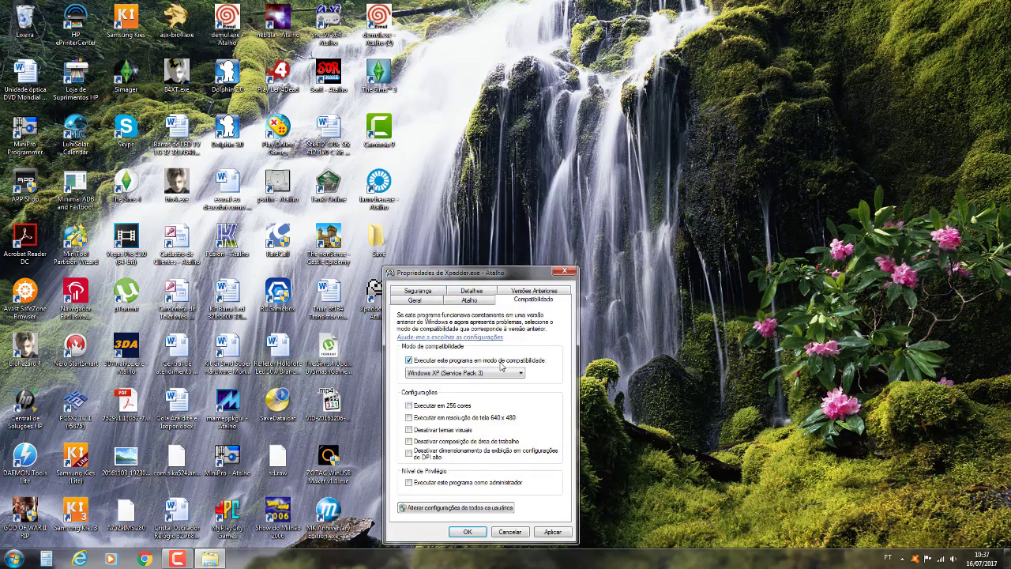
{"action": "left_click", "coordinate": [552, 531]}
{"action": "left_click", "coordinate": [470, 532]}
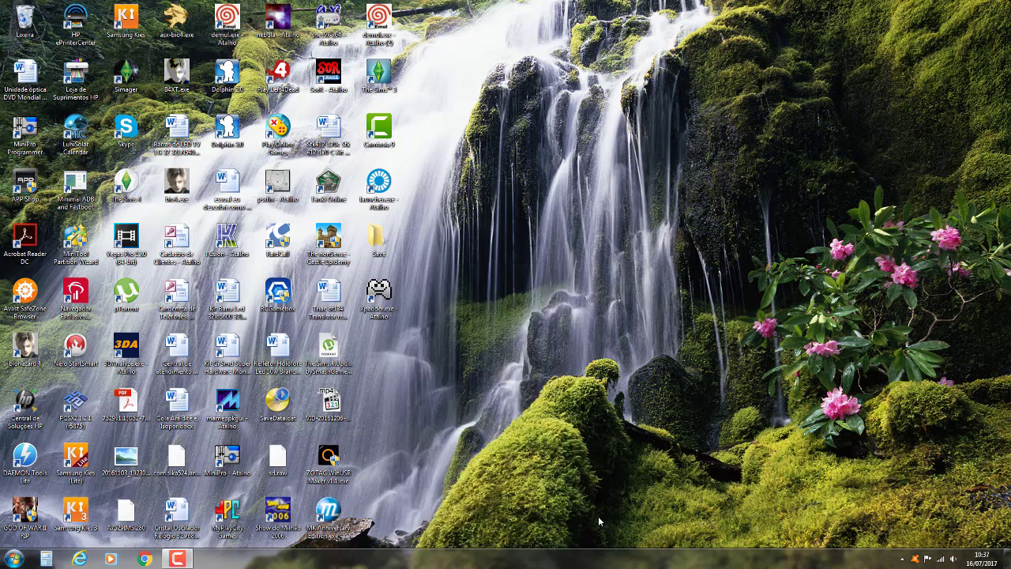
Launch Xpadder from its desktop shortcut, allow it to make changes, and start it from the current program location
{"action": "double_click", "coordinate": [393, 310]}
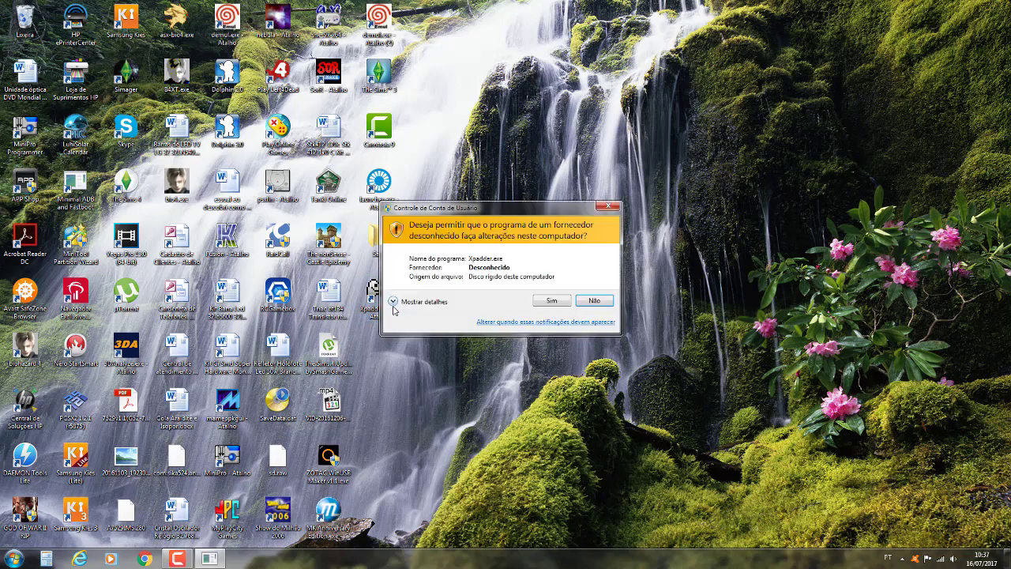
{"action": "left_click", "coordinate": [541, 303]}
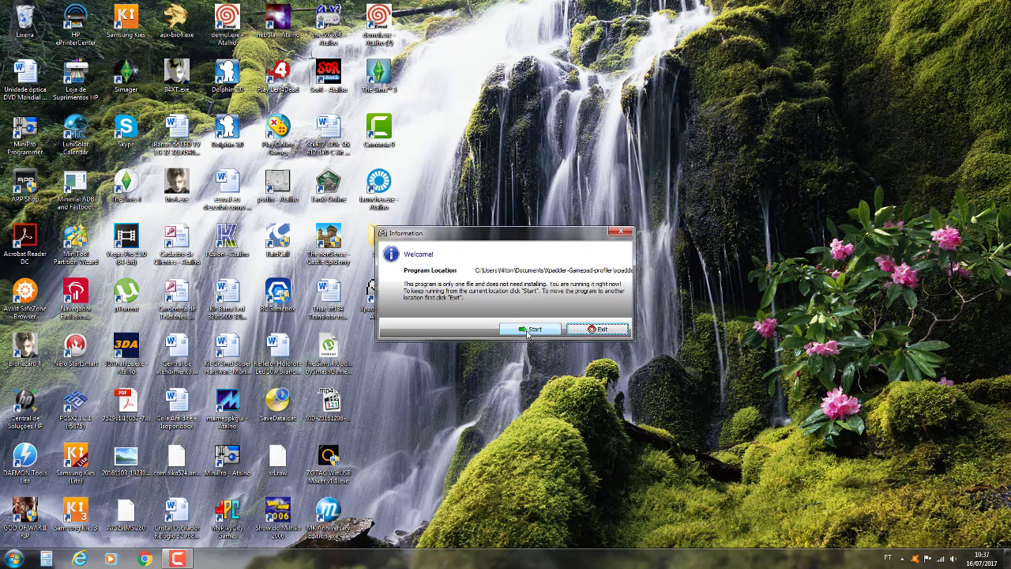
{"action": "left_click", "coordinate": [532, 329]}
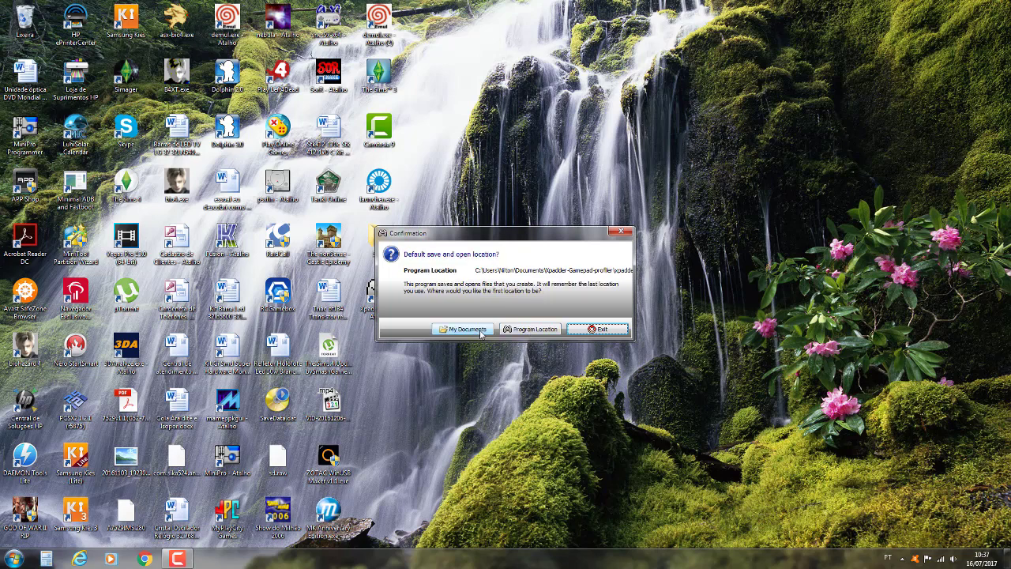
Set the program location as the default save and open location, and associate Xpadder's files with Windows
{"action": "left_click", "coordinate": [541, 330]}
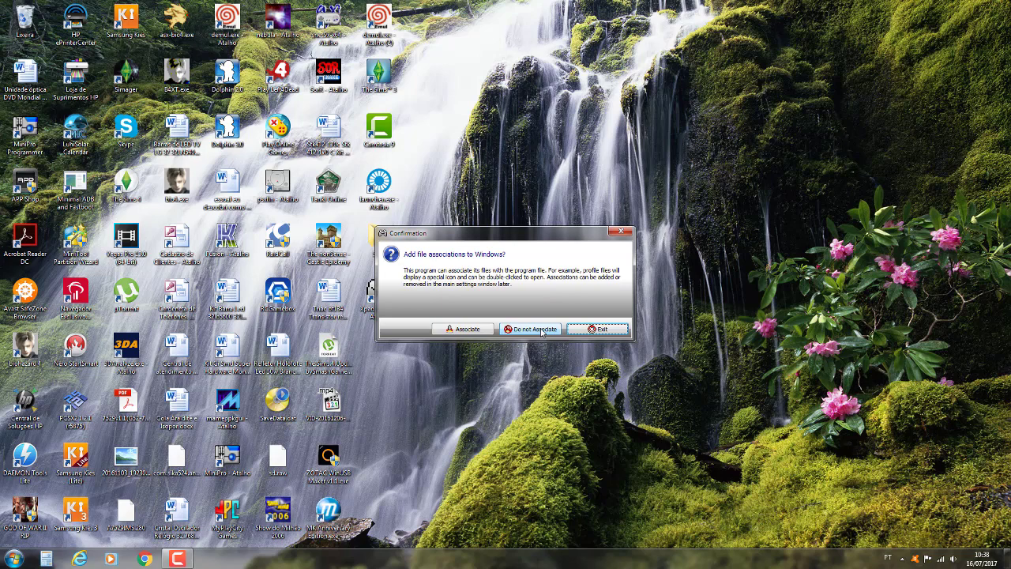
{"action": "left_click", "coordinate": [469, 329]}
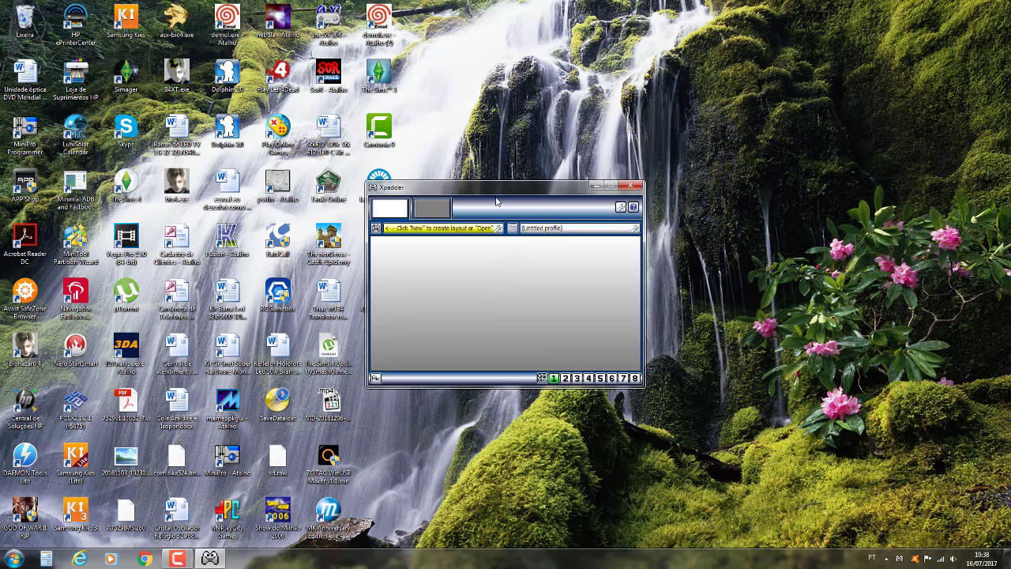
{"action": "left_click_drag", "start_coordinate": [489, 191], "coordinate": [715, 198]}
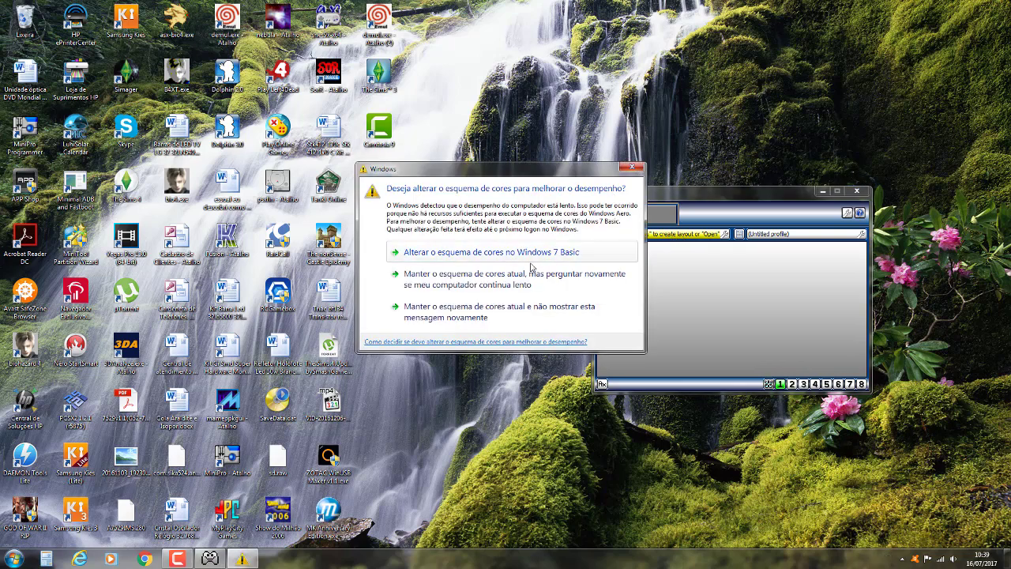
Keep the current Windows color scheme, and browse the controllerimages folder with medium icons for a controller layout image
{"action": "left_click", "coordinate": [494, 284]}
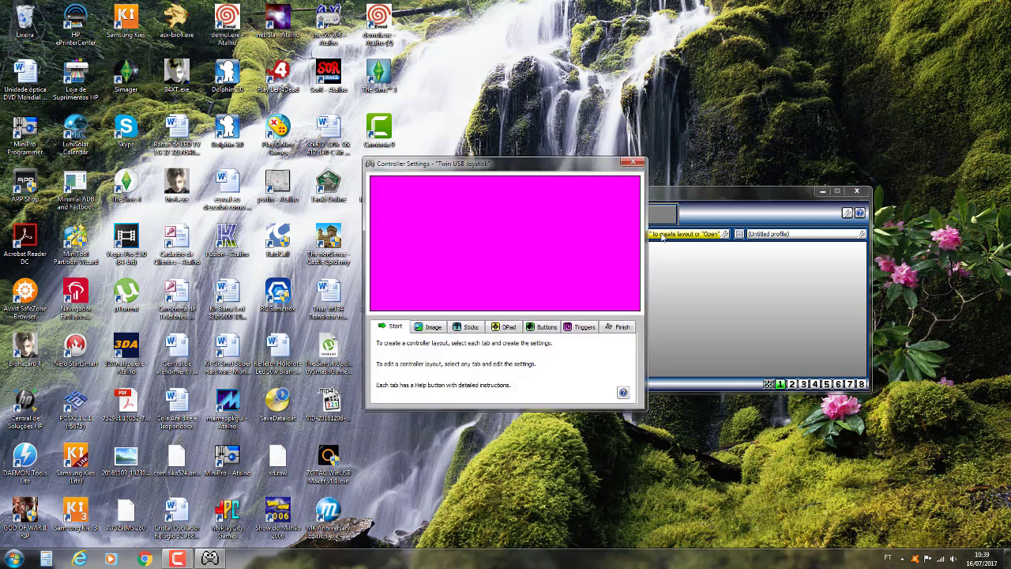
{"action": "left_click_drag", "start_coordinate": [493, 165], "coordinate": [649, 113]}
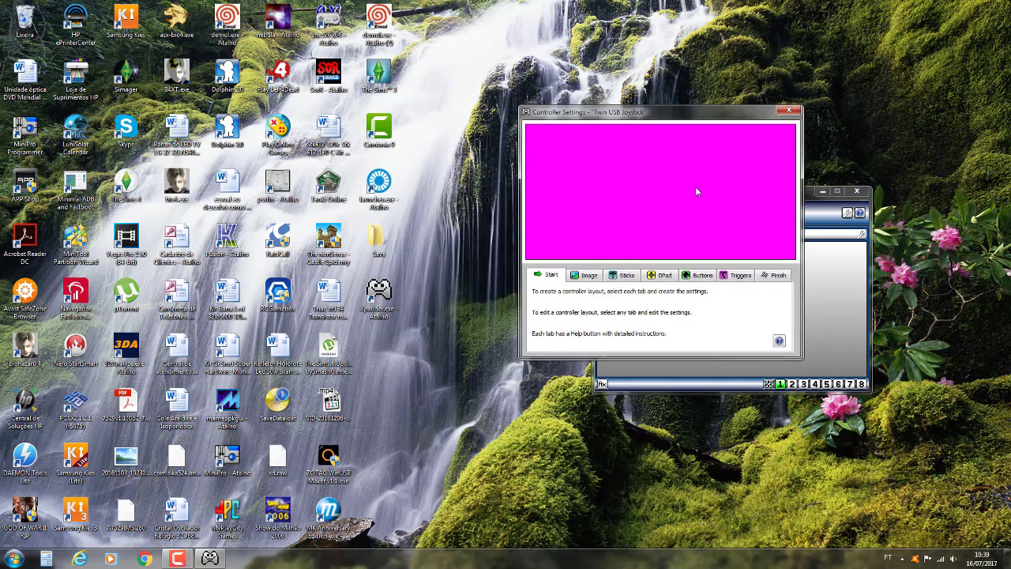
{"action": "left_click", "coordinate": [585, 277]}
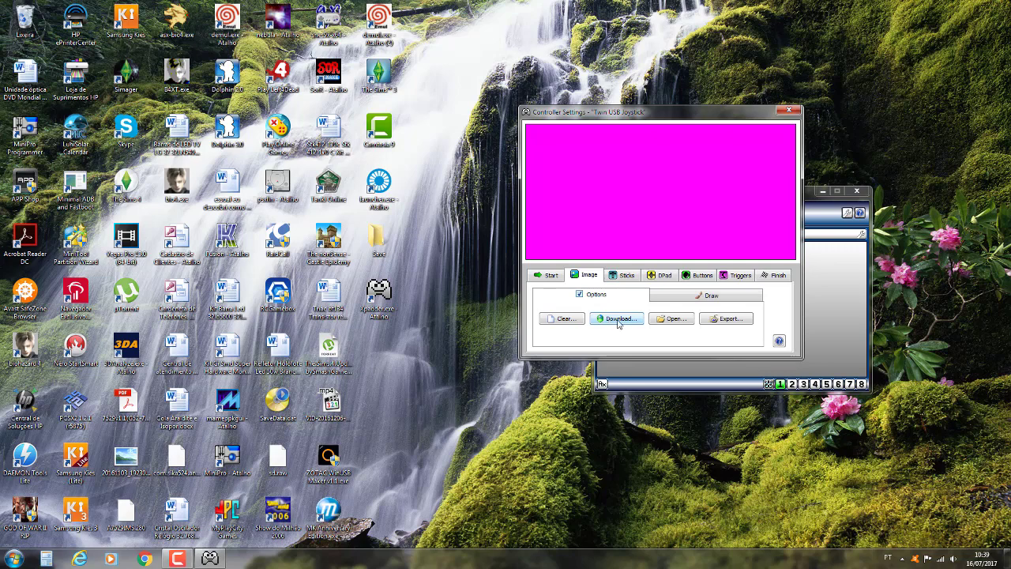
{"action": "left_click", "coordinate": [671, 318]}
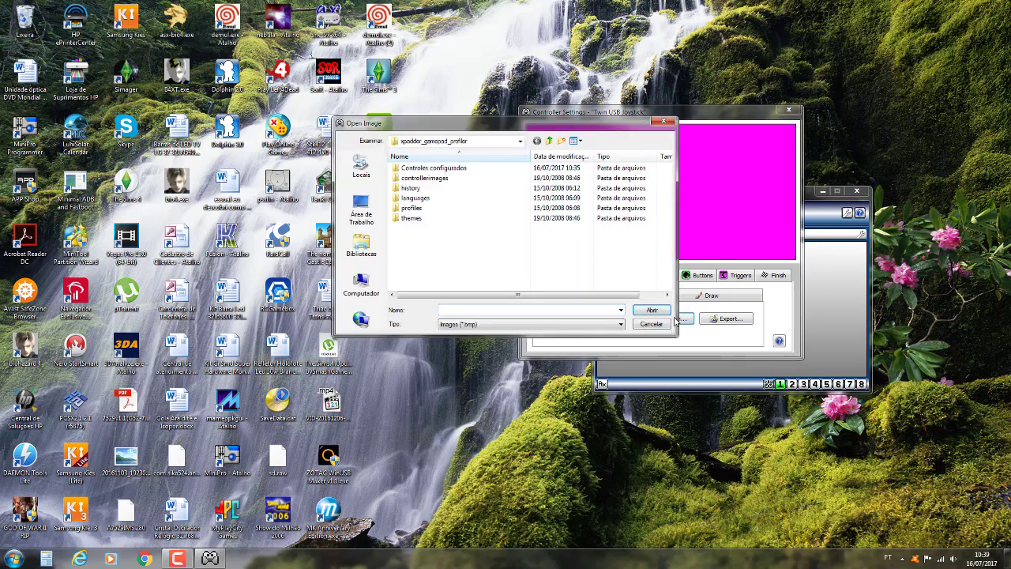
{"action": "double_click", "coordinate": [439, 180]}
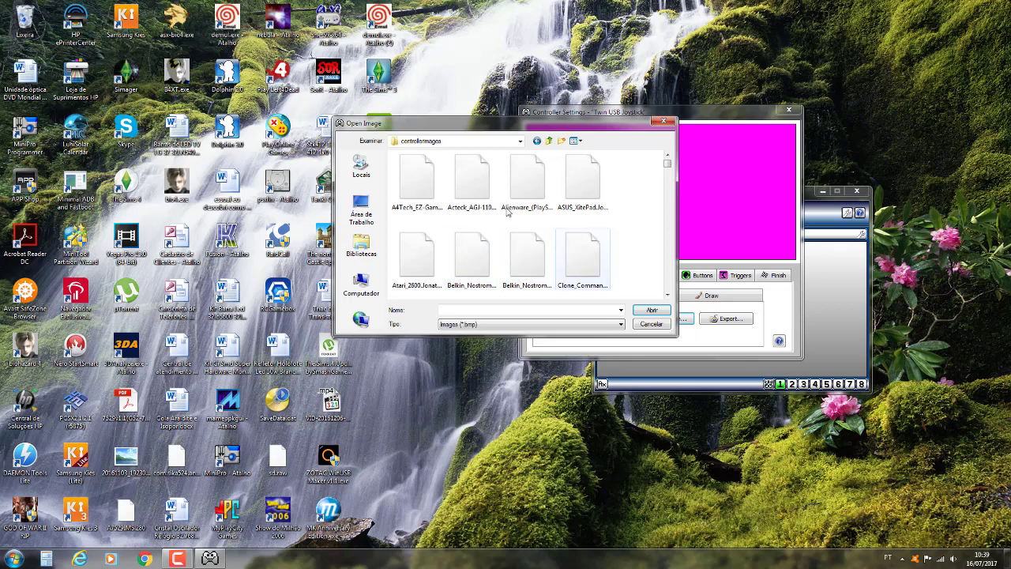
{"action": "left_click", "coordinate": [578, 140]}
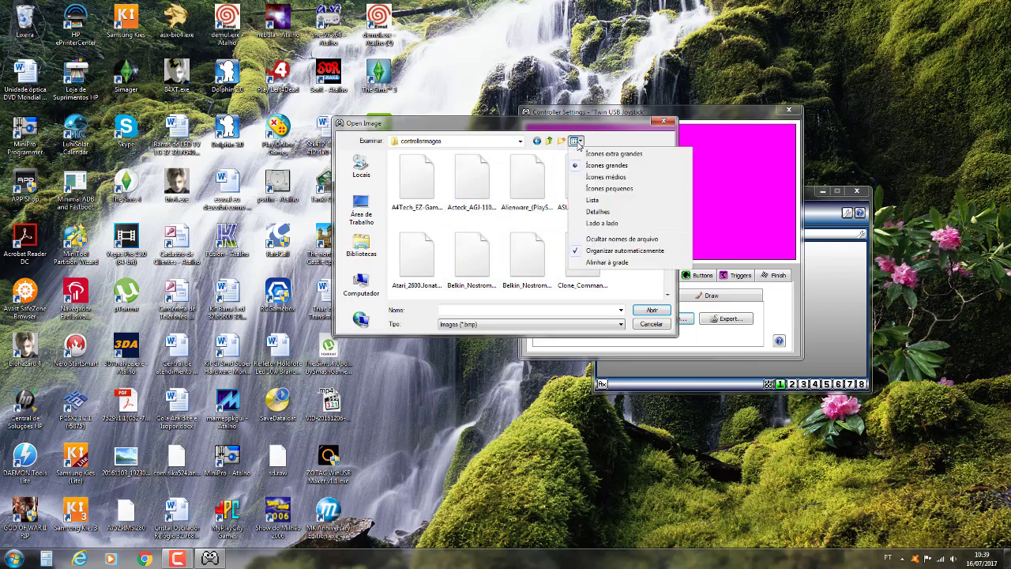
{"action": "left_click", "coordinate": [614, 178]}
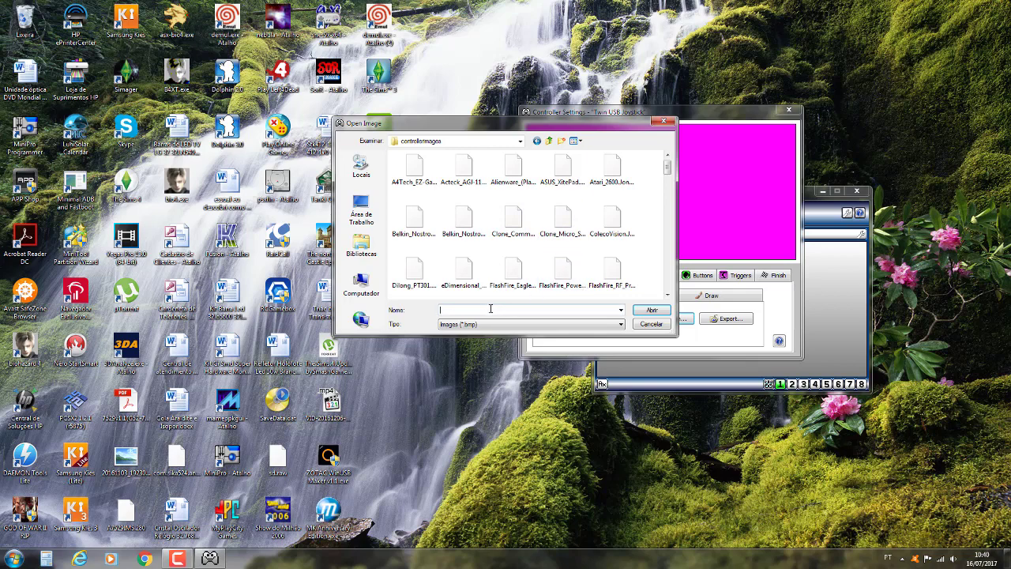
Find the Sony controller images by name and load the UK Sony_PlayStation_3 bitmap as the controller layout image
{"action": "type", "text": "s"}
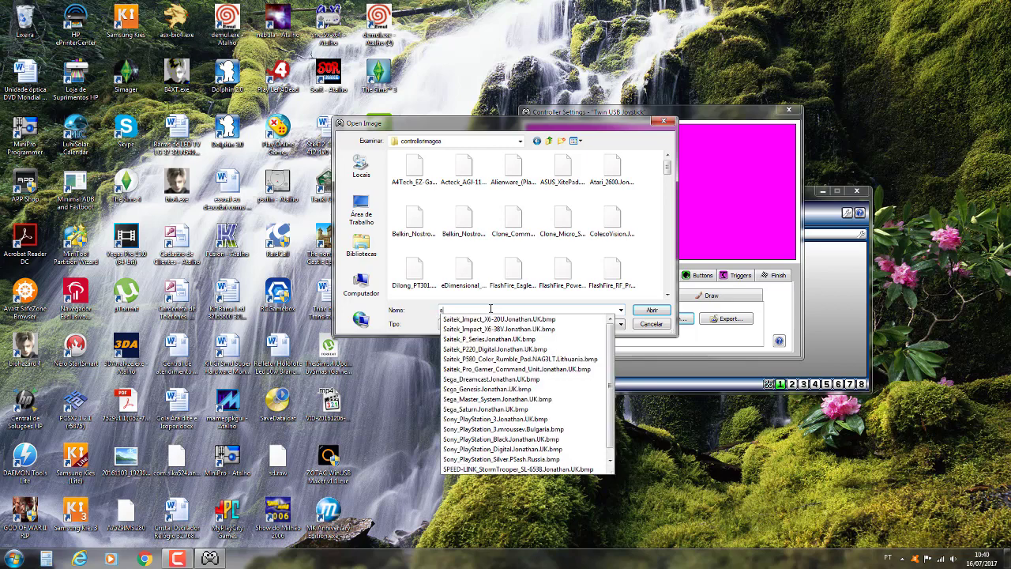
{"action": "type", "text": "on"}
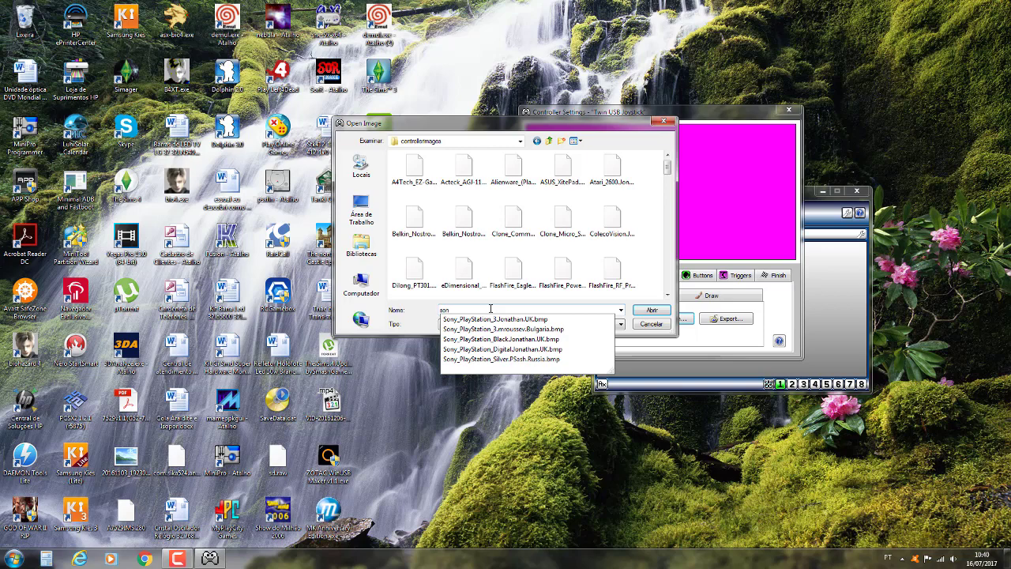
{"action": "type", "text": "y"}
{"action": "left_click", "coordinate": [483, 309]}
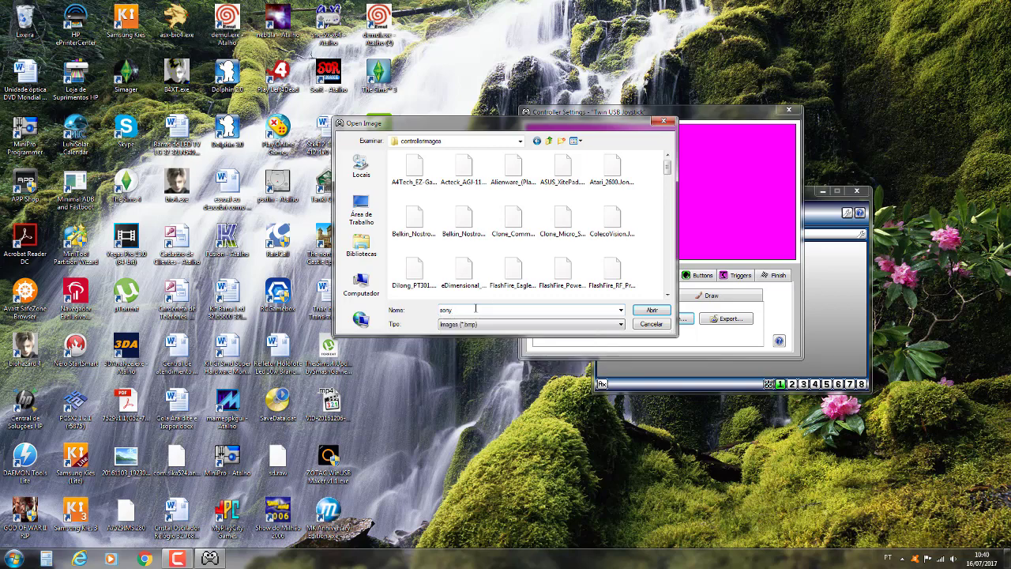
{"action": "key", "text": "BackSpace"}
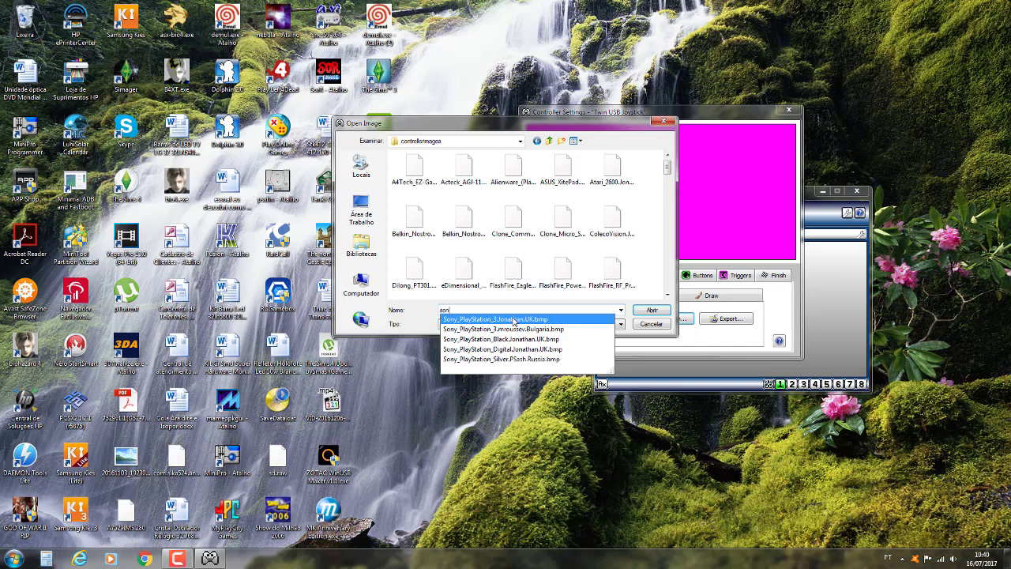
{"action": "left_click", "coordinate": [514, 319]}
{"action": "left_click", "coordinate": [650, 311]}
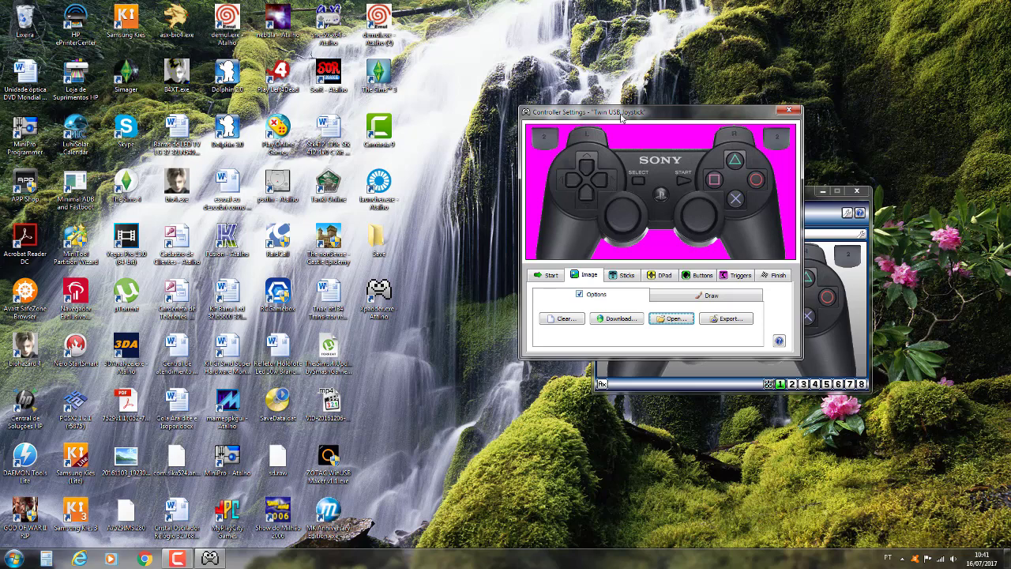
{"action": "left_click_drag", "start_coordinate": [621, 115], "coordinate": [626, 115]}
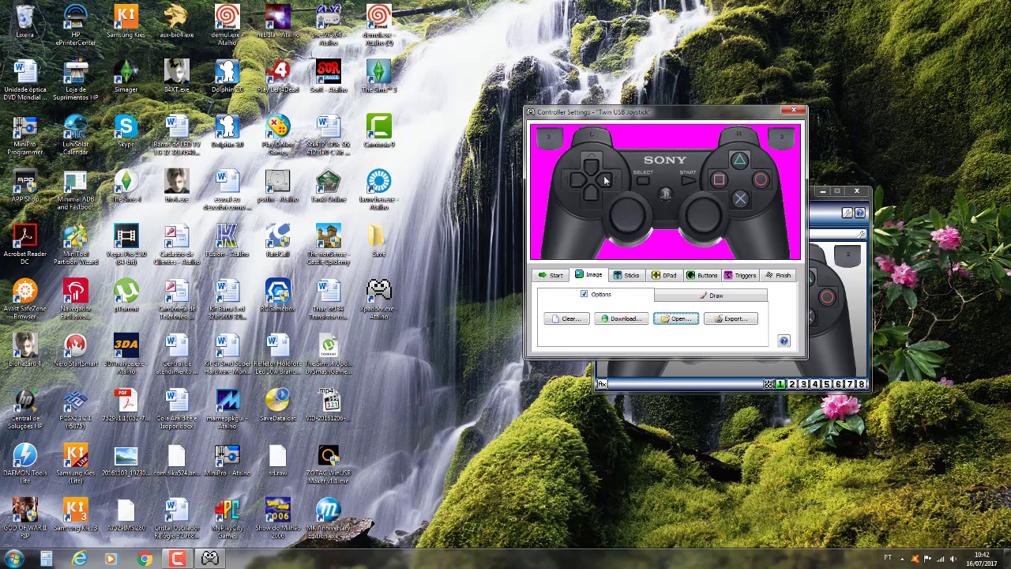
Enable Stick 1, detect it as Axis Y vertically and Axis X horizontally, and place its marker over the left analog stick
{"action": "left_click", "coordinate": [628, 276]}
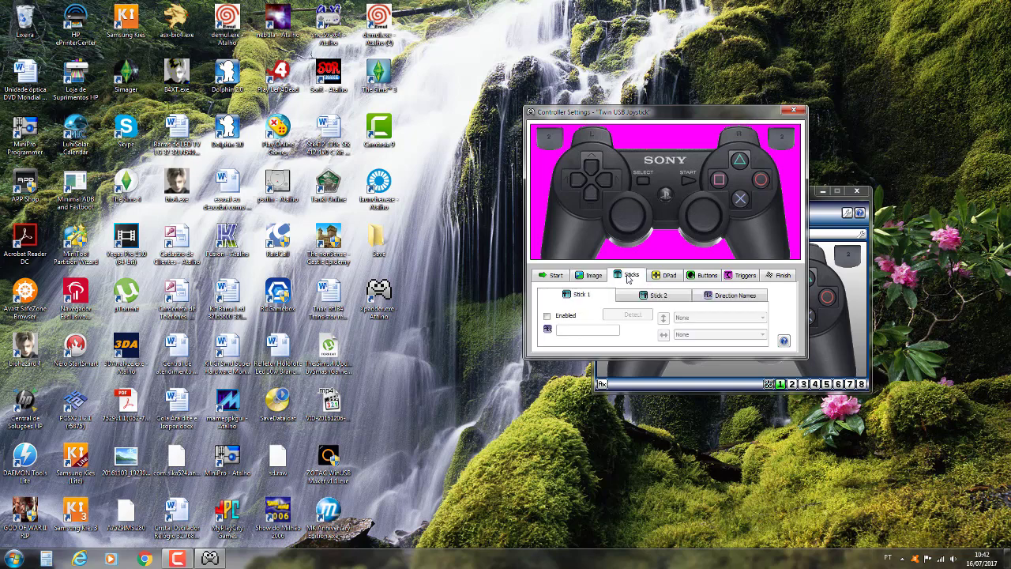
{"action": "left_click", "coordinate": [566, 317]}
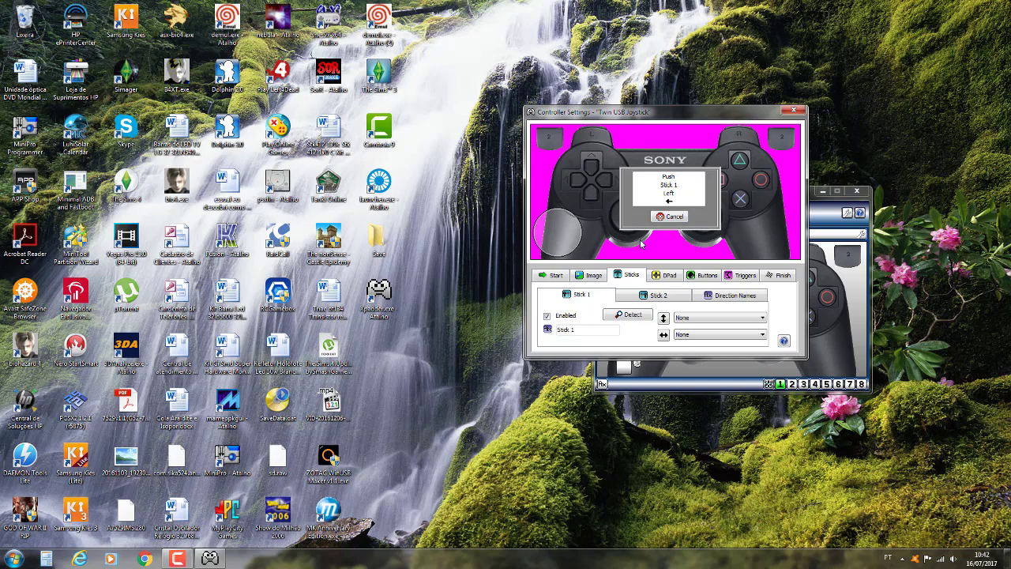
{"action": "key", "text": "Escape"}
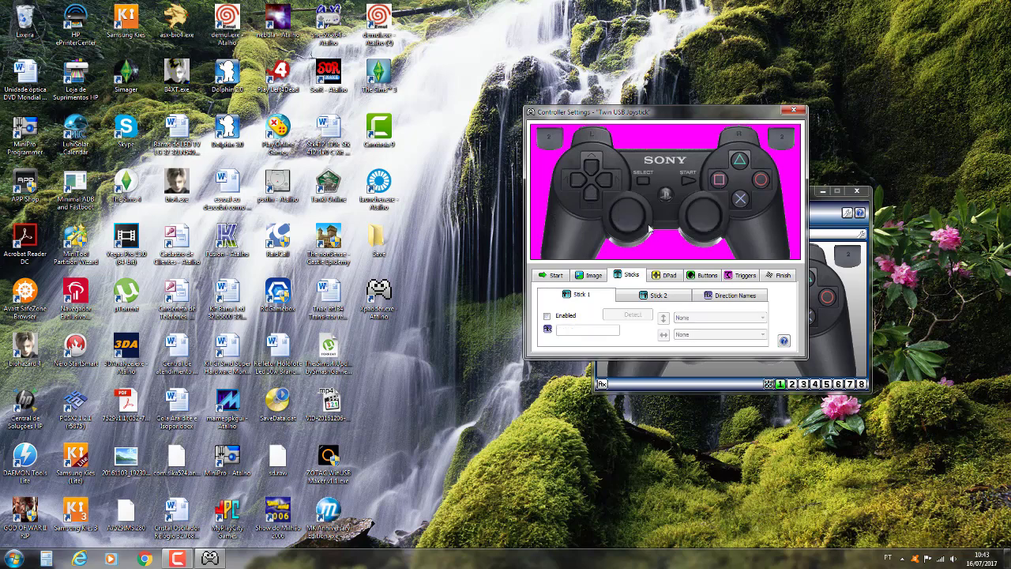
{"action": "left_click", "coordinate": [566, 318]}
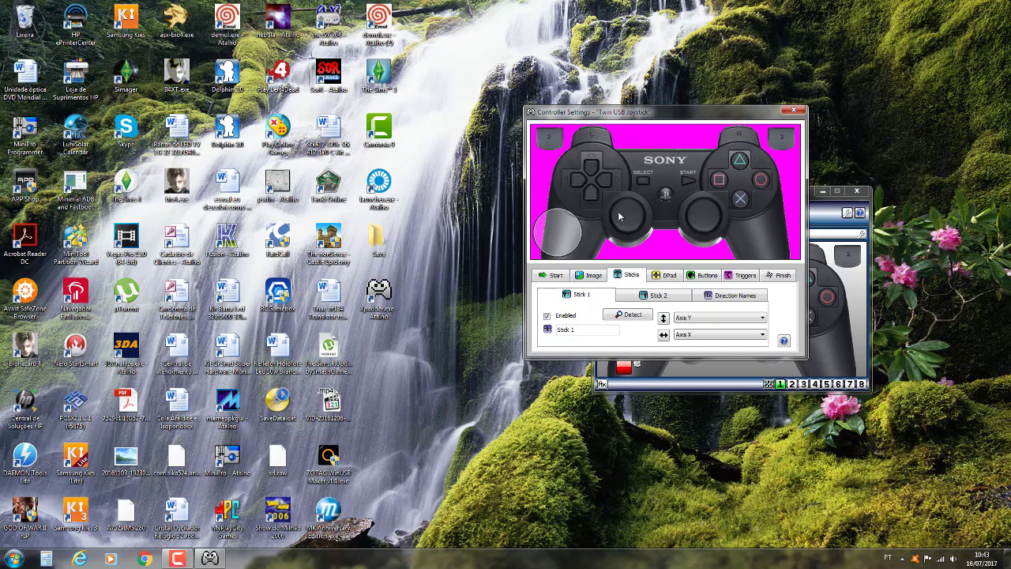
{"action": "left_click_drag", "start_coordinate": [561, 232], "coordinate": [628, 216]}
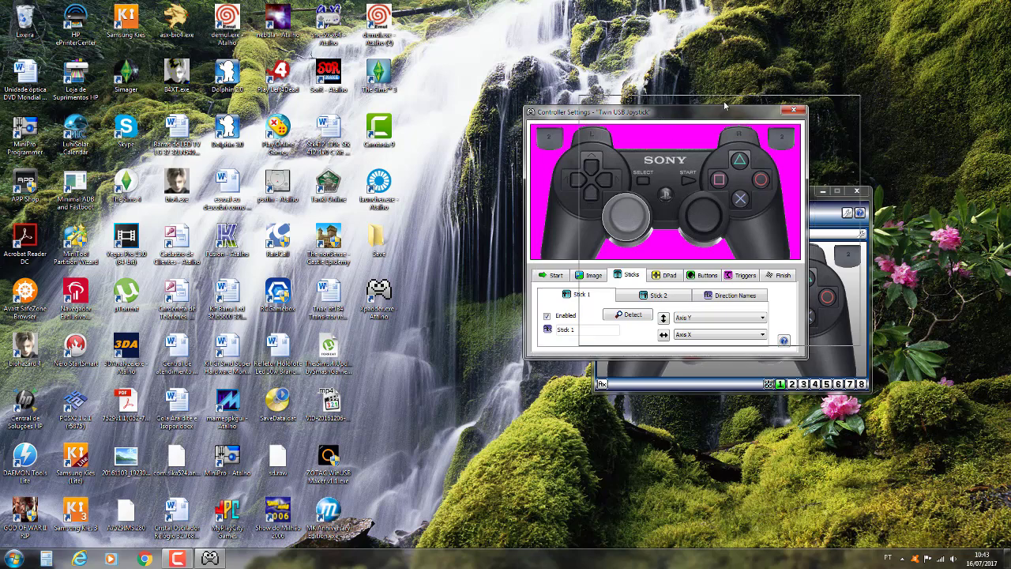
{"action": "left_click_drag", "start_coordinate": [673, 118], "coordinate": [729, 57]}
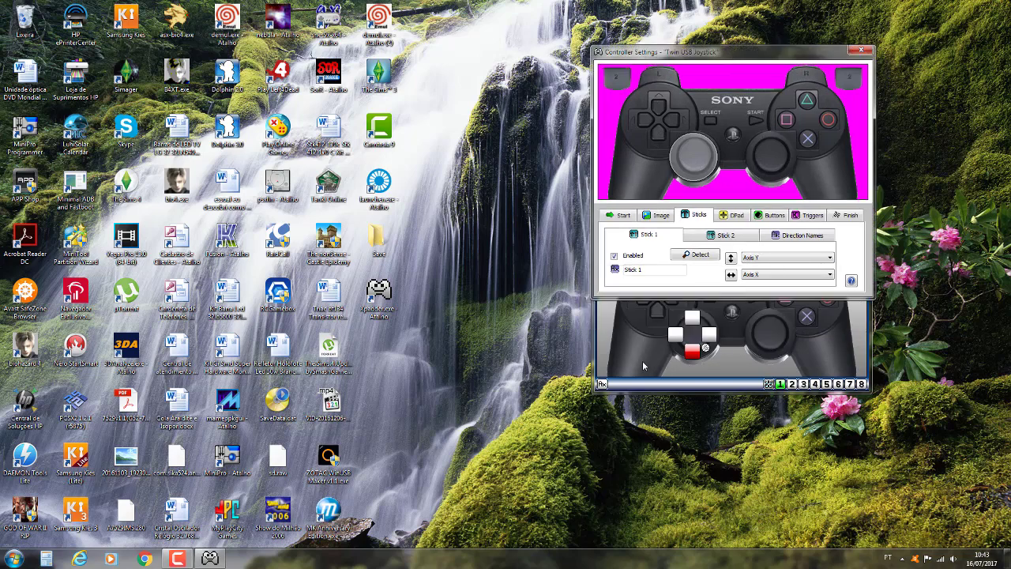
{"action": "left_click_drag", "start_coordinate": [733, 60], "coordinate": [739, 36]}
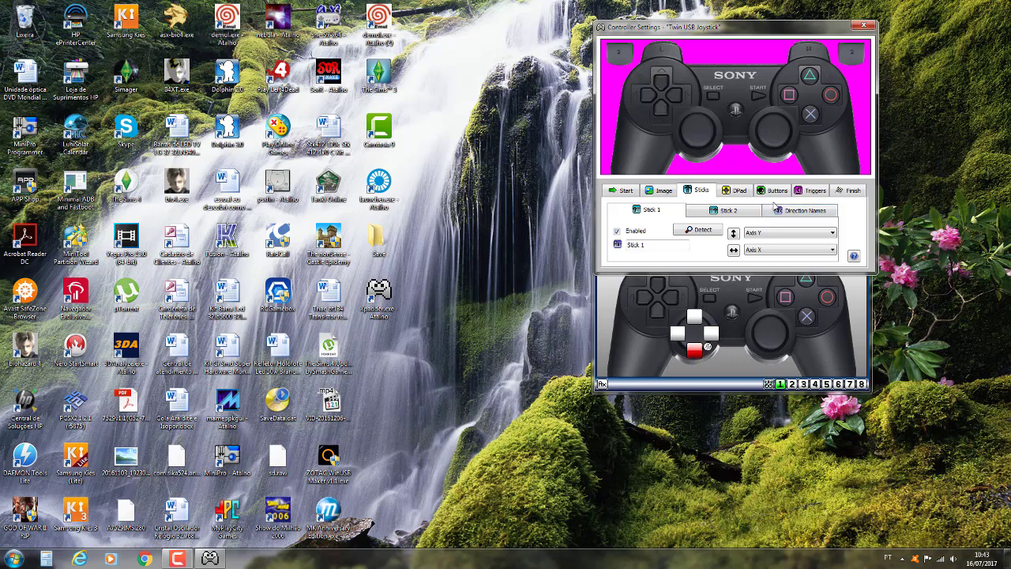
Enable Stick 2, detect it as Axis Z vertically and Axis RZ horizontally, and place its marker over the right analog stick
{"action": "left_click", "coordinate": [733, 211]}
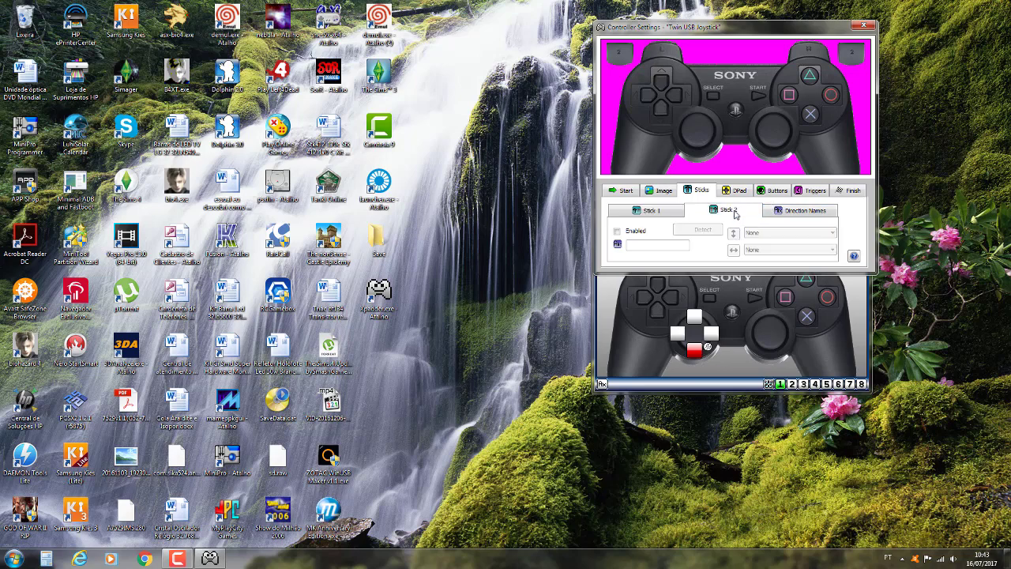
{"action": "left_click", "coordinate": [635, 231]}
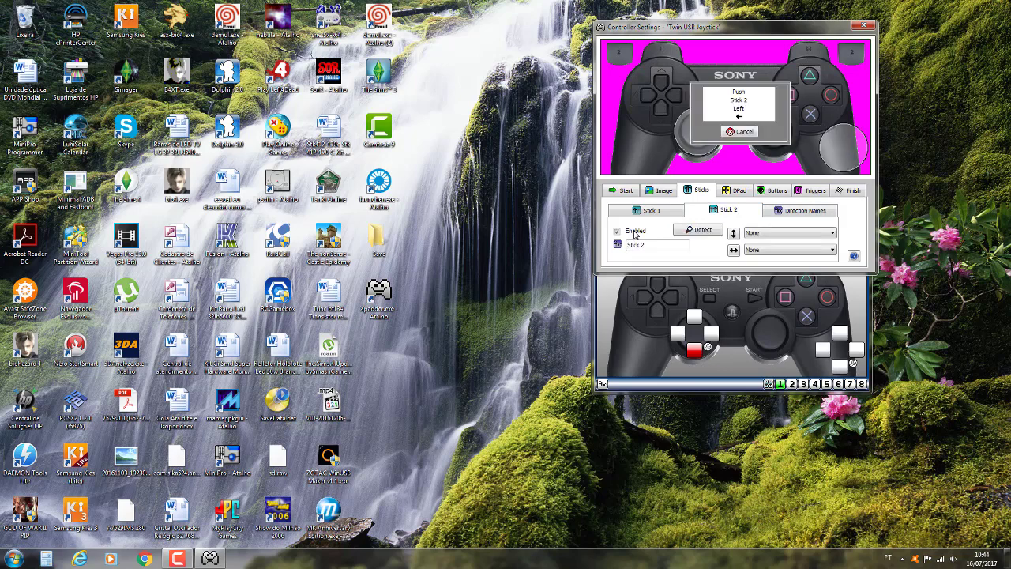
{"action": "left_click", "coordinate": [634, 232]}
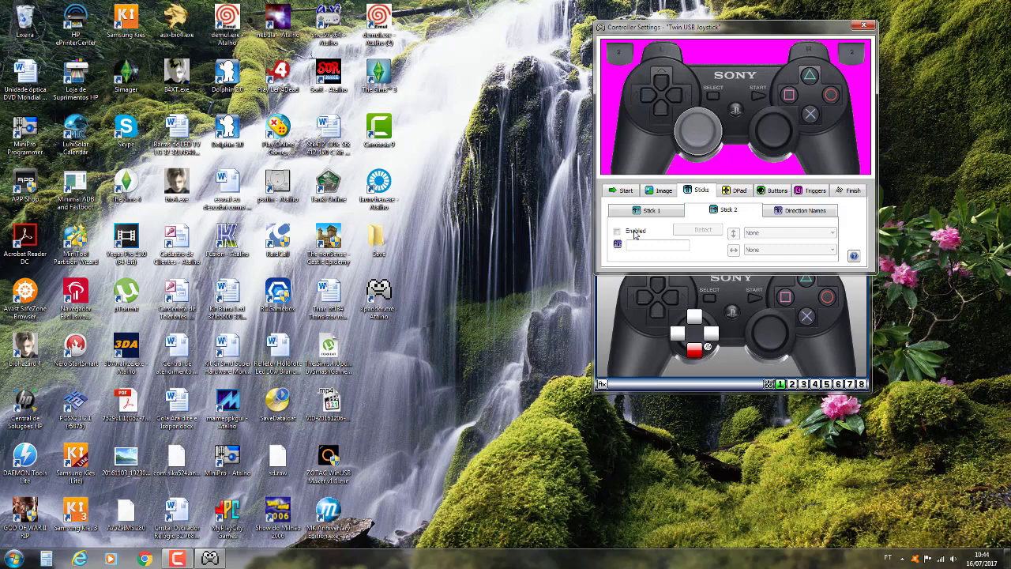
{"action": "left_click", "coordinate": [634, 232]}
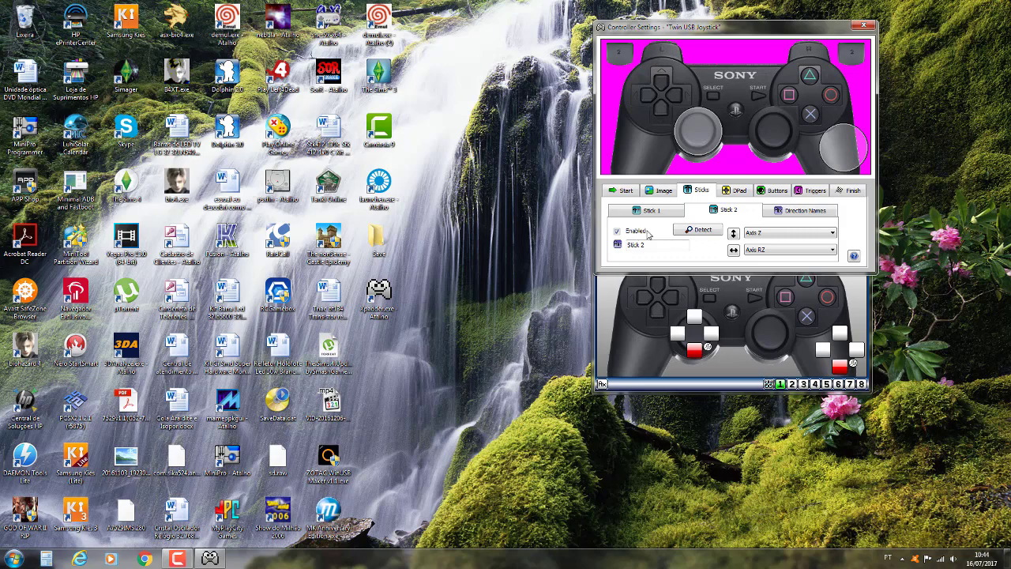
{"action": "left_click_drag", "start_coordinate": [843, 143], "coordinate": [773, 130]}
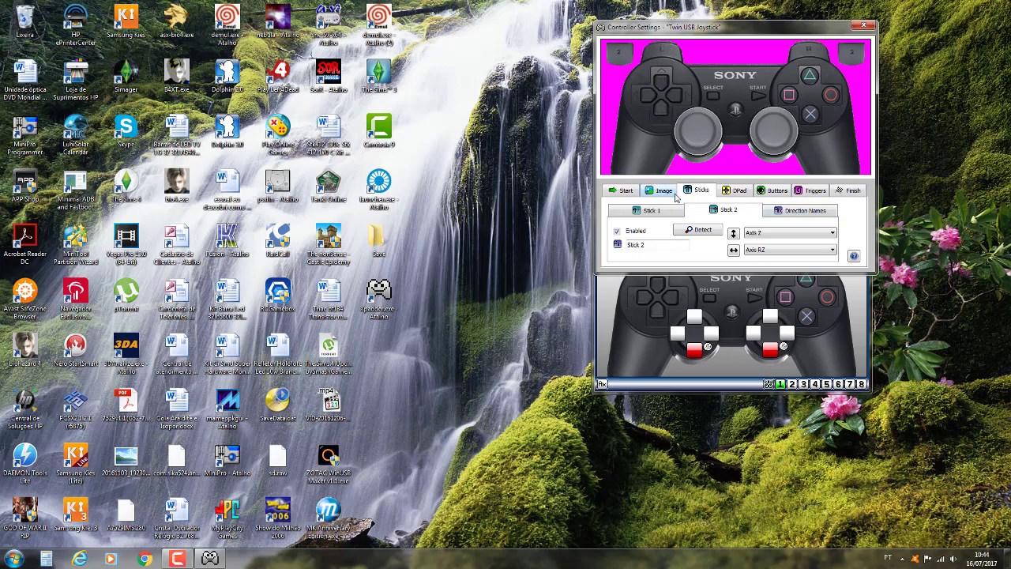
Enable the DPad, detect all four directions as POV, and place its marker over the controller's directional pad
{"action": "left_click", "coordinate": [736, 194]}
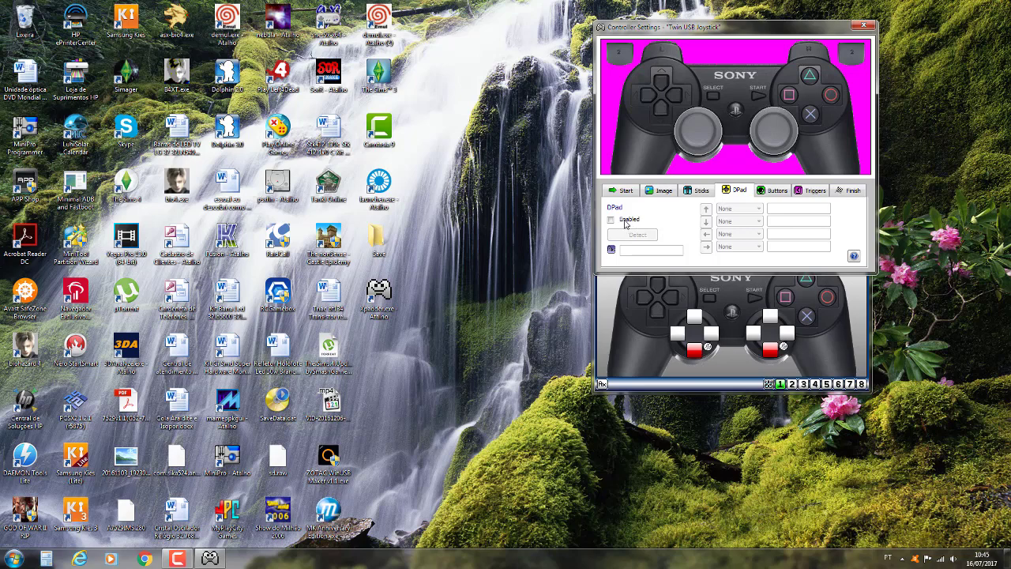
{"action": "left_click", "coordinate": [631, 220]}
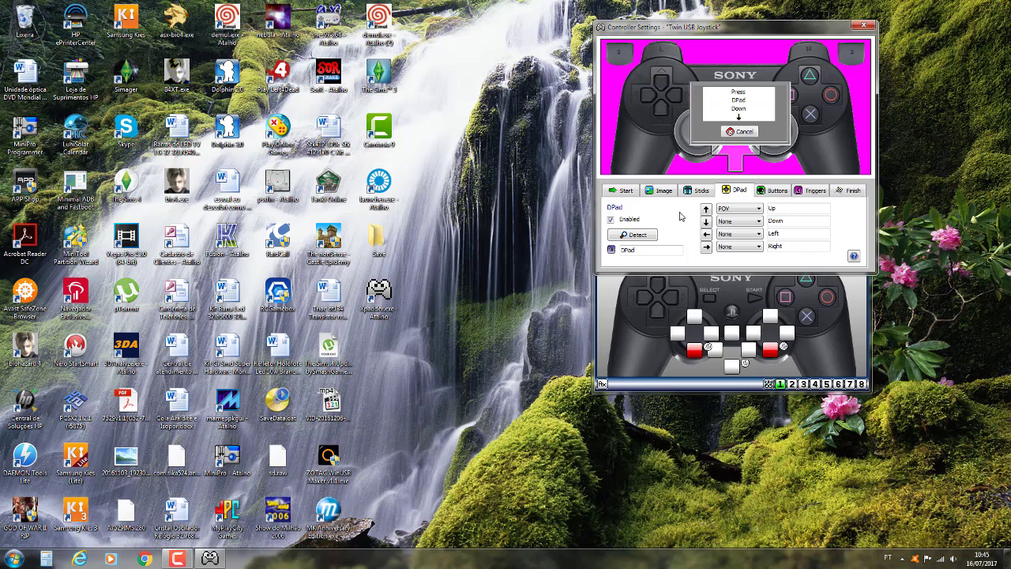
{"action": "left_click", "coordinate": [740, 131]}
{"action": "left_click", "coordinate": [626, 222]}
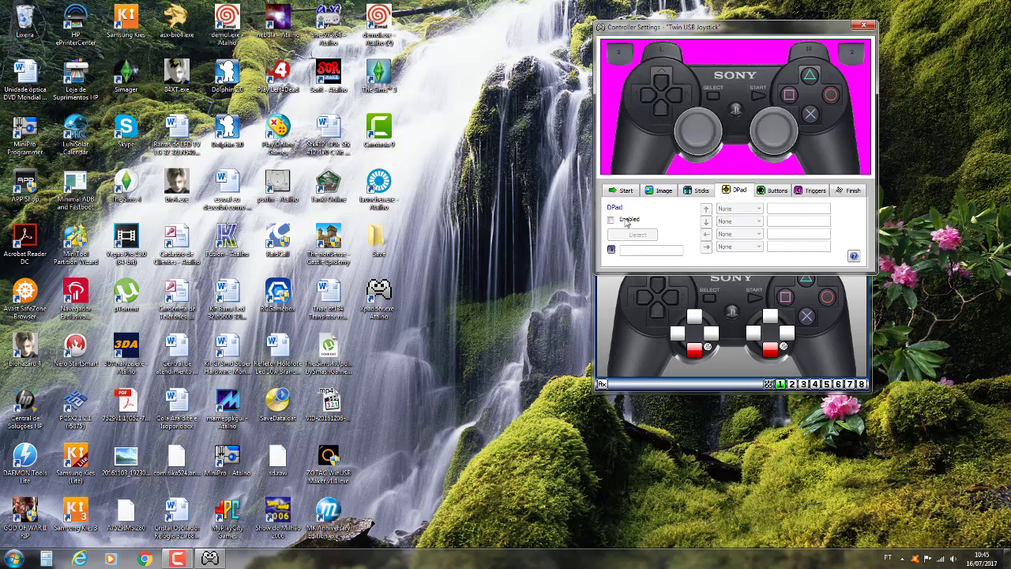
{"action": "left_click", "coordinate": [626, 221]}
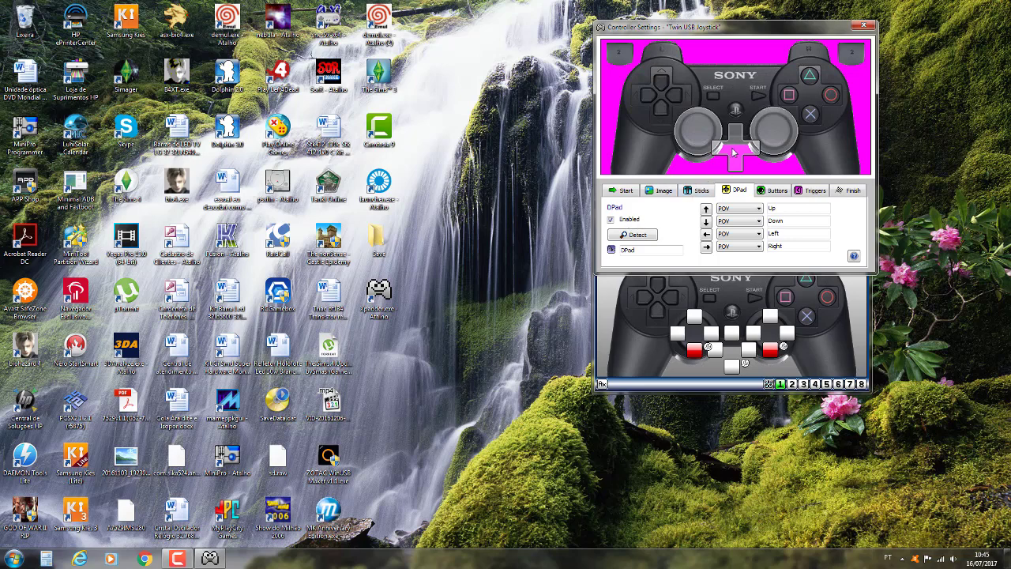
{"action": "left_click_drag", "start_coordinate": [736, 152], "coordinate": [660, 96]}
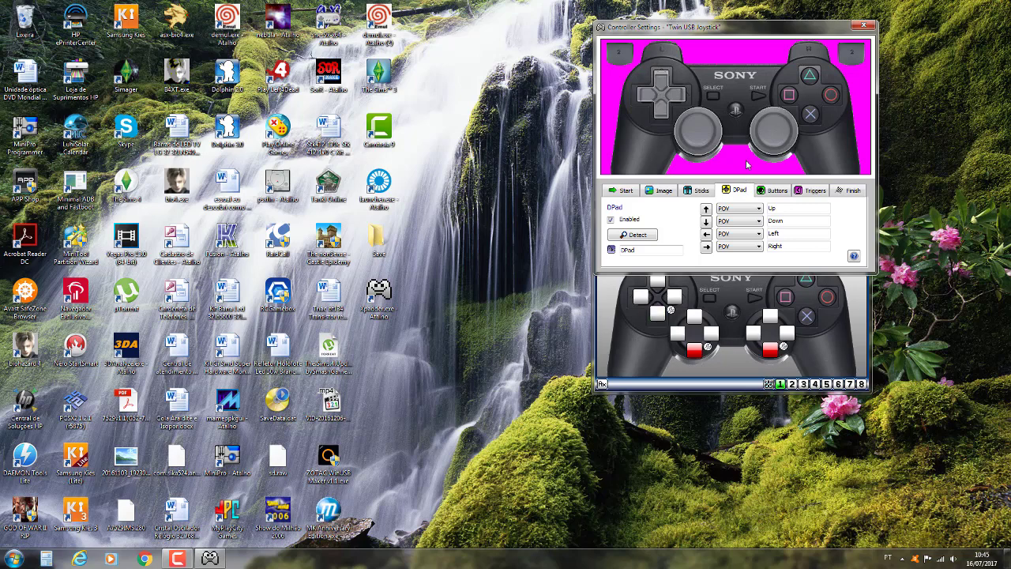
Add the four face buttons and place their markers over square, triangle, cross and circle, keeping the current Windows color scheme without further prompts
{"action": "left_click", "coordinate": [778, 191]}
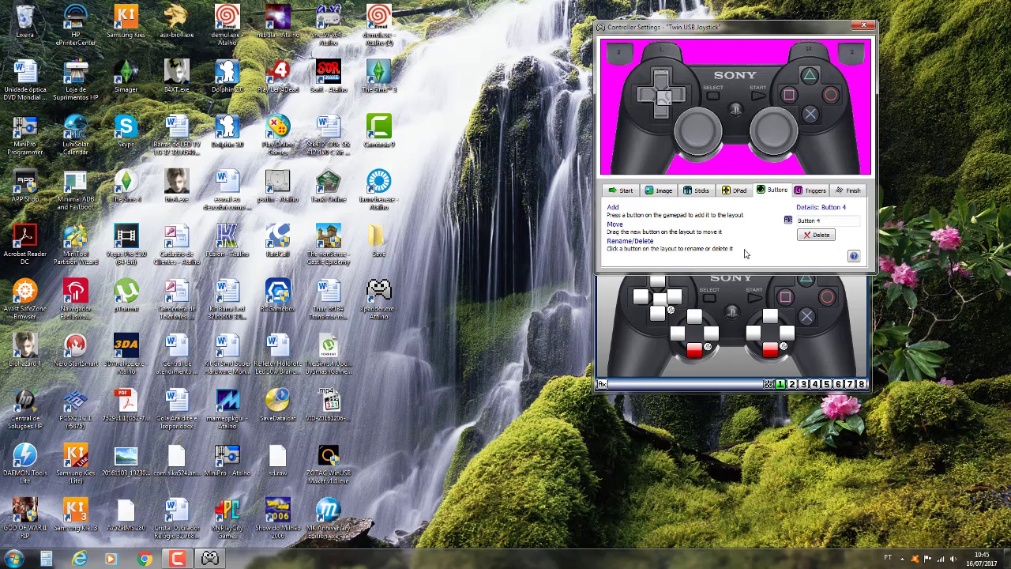
{"action": "left_click_drag", "start_coordinate": [669, 100], "coordinate": [790, 96]}
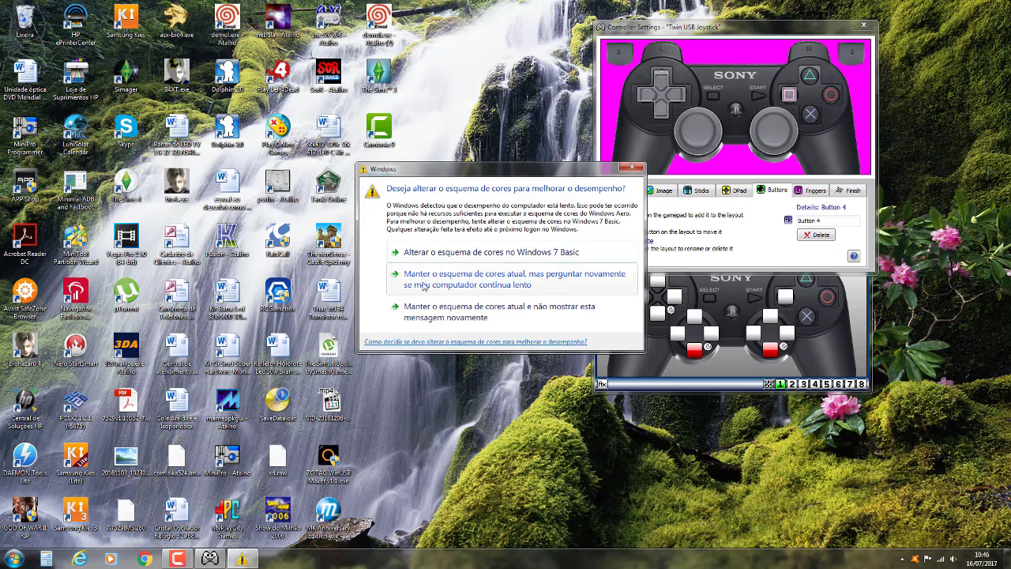
{"action": "left_click", "coordinate": [449, 307]}
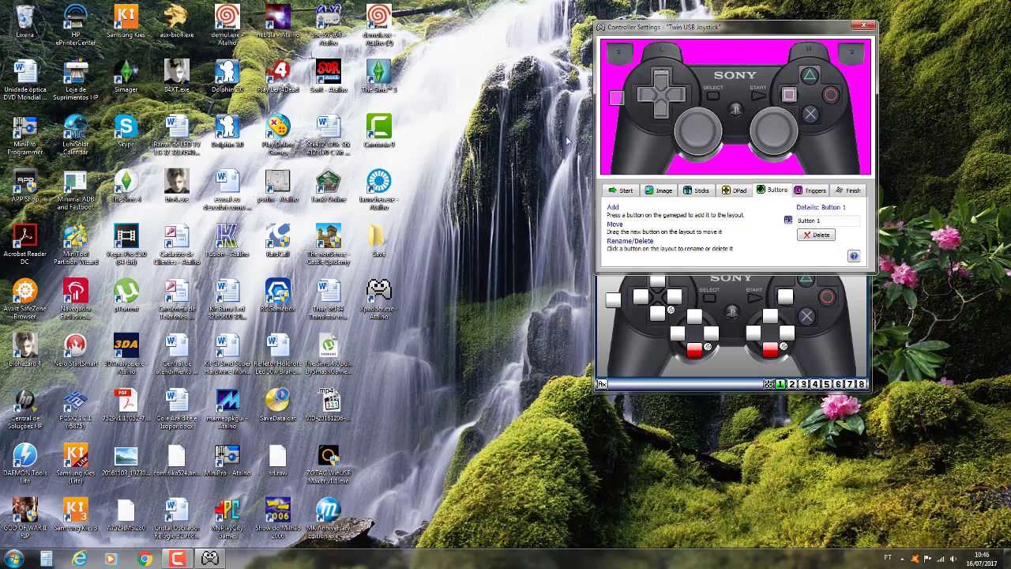
{"action": "left_click_drag", "start_coordinate": [615, 98], "coordinate": [814, 77]}
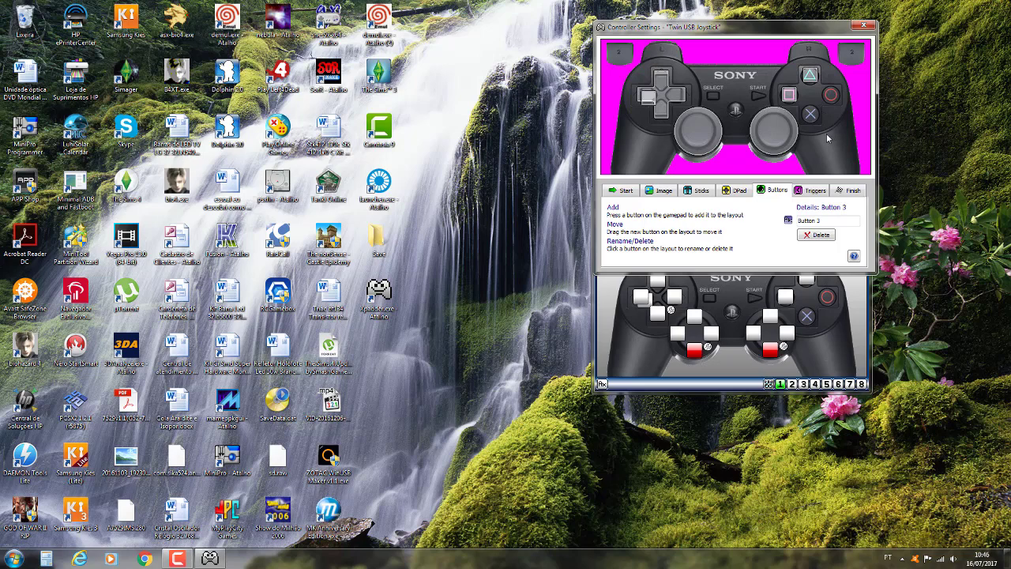
{"action": "left_click_drag", "start_coordinate": [751, 102], "coordinate": [812, 115]}
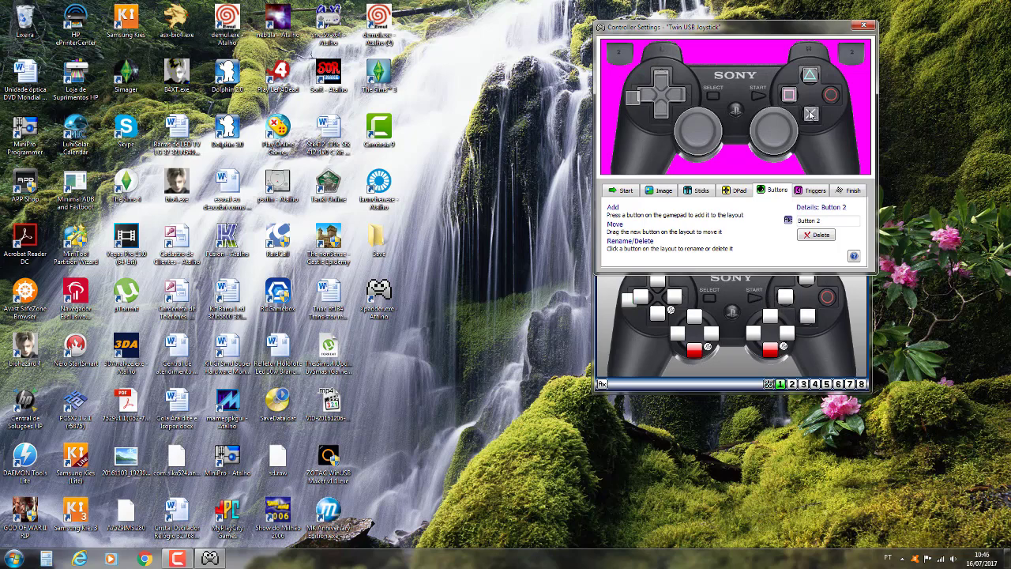
{"action": "left_click", "coordinate": [829, 97]}
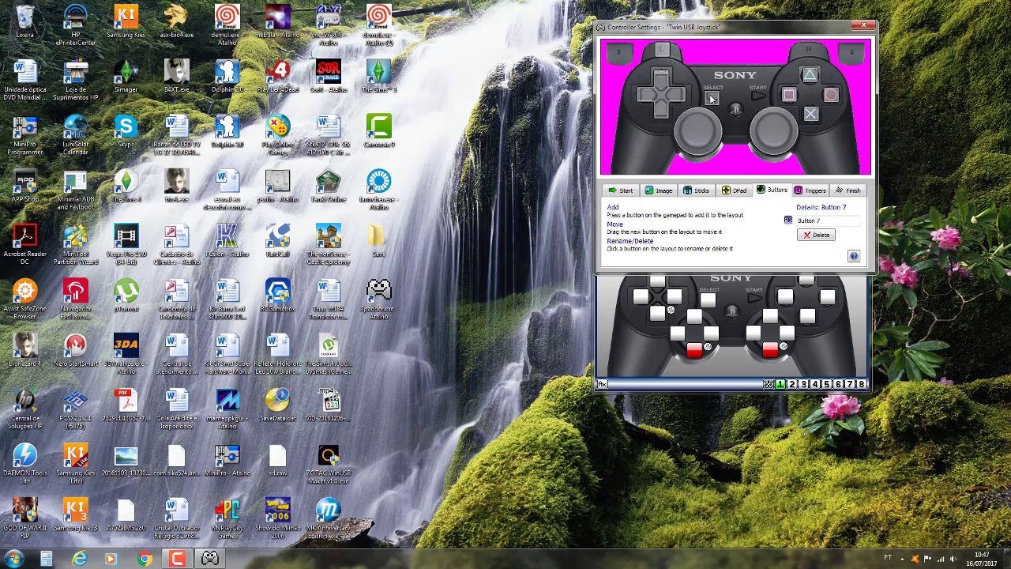
Add the remaining shoulder buttons plus Select and Start, placing each marker over its matching control on the controller image
{"action": "left_click", "coordinate": [657, 68]}
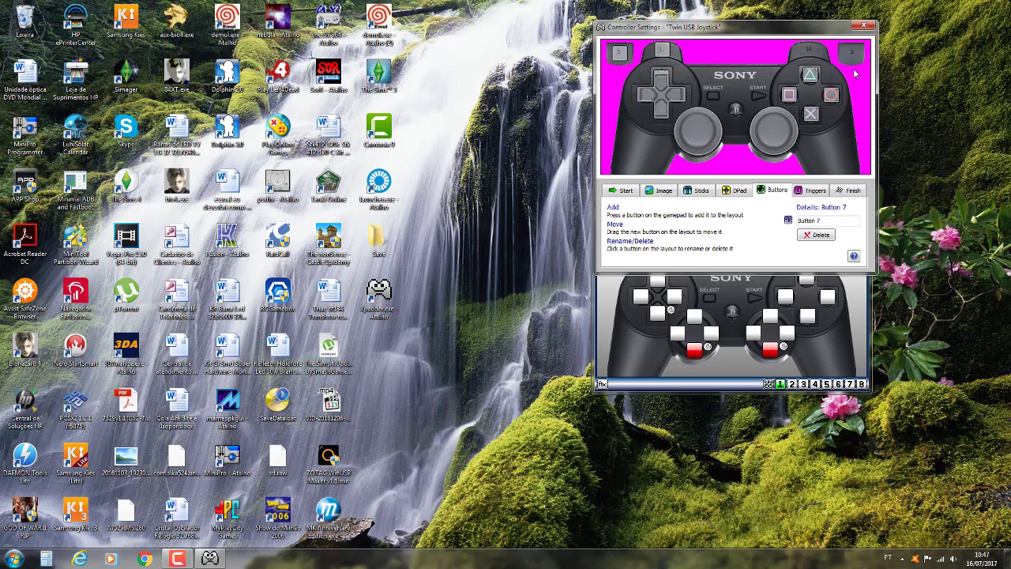
{"action": "left_click_drag", "start_coordinate": [700, 96], "coordinate": [813, 52]}
{"action": "left_click_drag", "start_coordinate": [728, 101], "coordinate": [853, 54]}
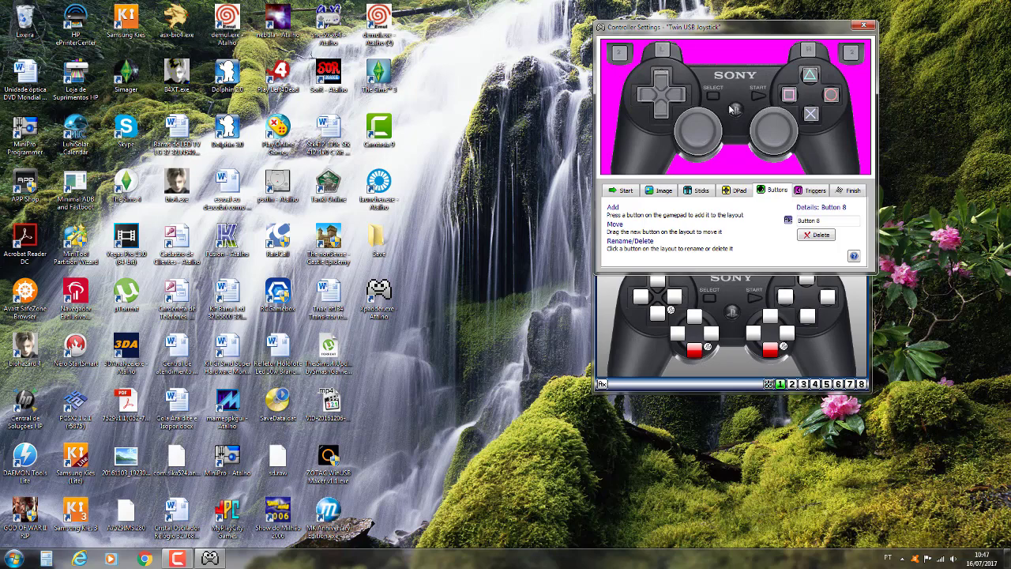
{"action": "mouse_move", "coordinate": [740, 98]}
{"action": "left_mouse_down"}
{"action": "mouse_move", "coordinate": [714, 96]}
{"action": "mouse_move", "coordinate": [759, 97]}
{"action": "left_mouse_up"}
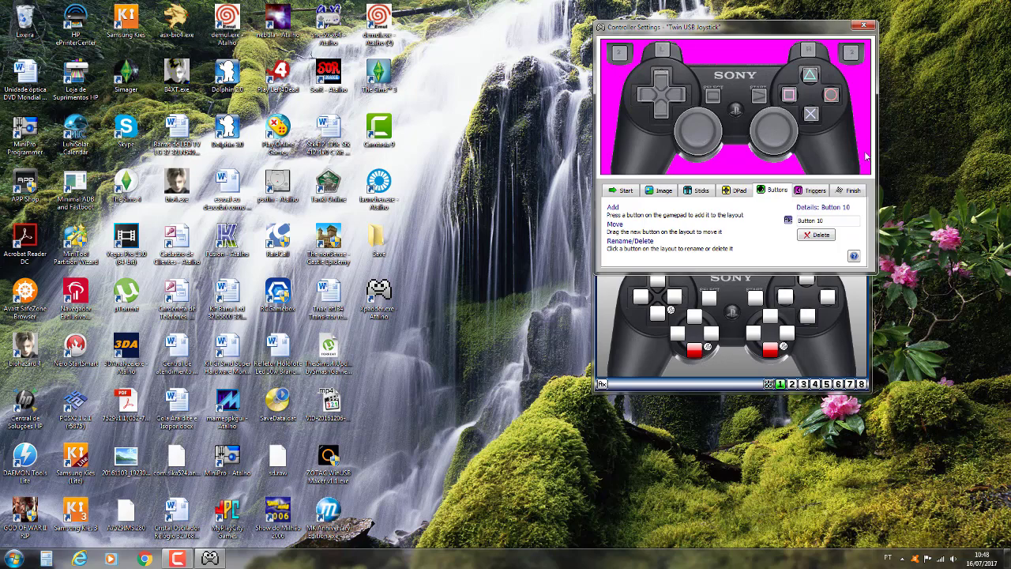
Leave the triggers unset, finish and close the controller settings, and move the Xpadder window lower on the desktop
{"action": "left_click", "coordinate": [819, 192]}
{"action": "left_click", "coordinate": [842, 192]}
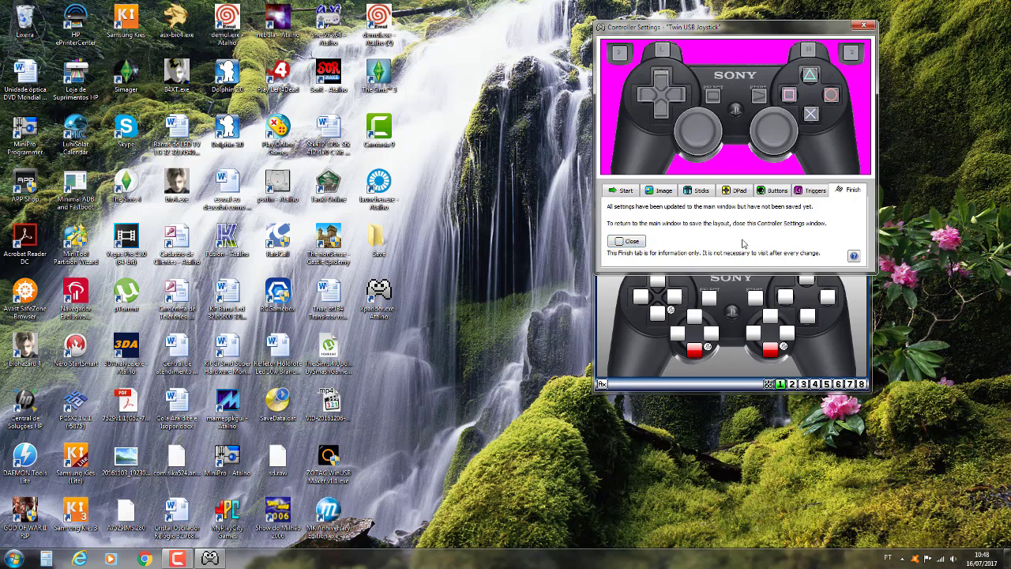
{"action": "left_click", "coordinate": [625, 242]}
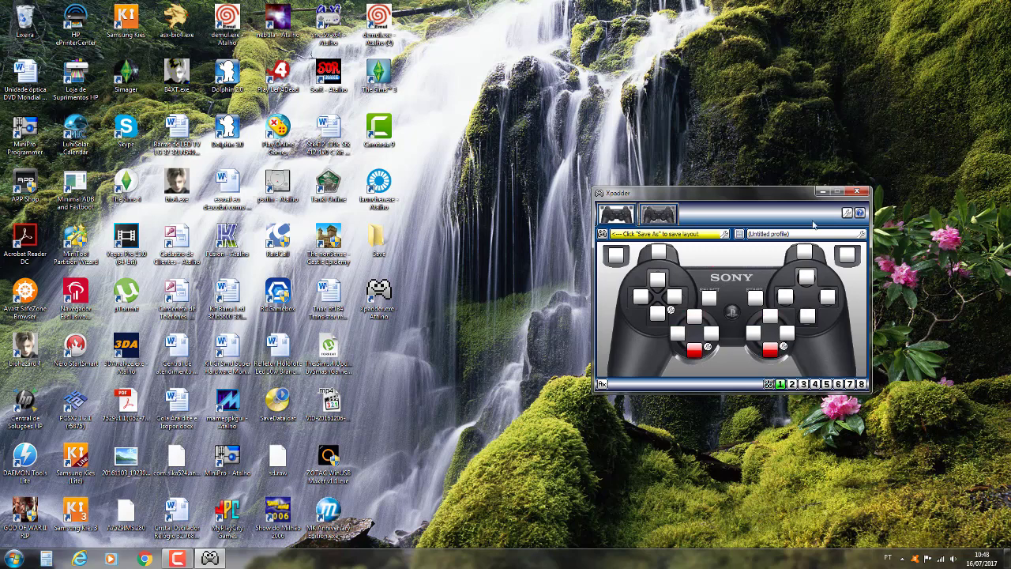
{"action": "left_click_drag", "start_coordinate": [771, 198], "coordinate": [869, 274]}
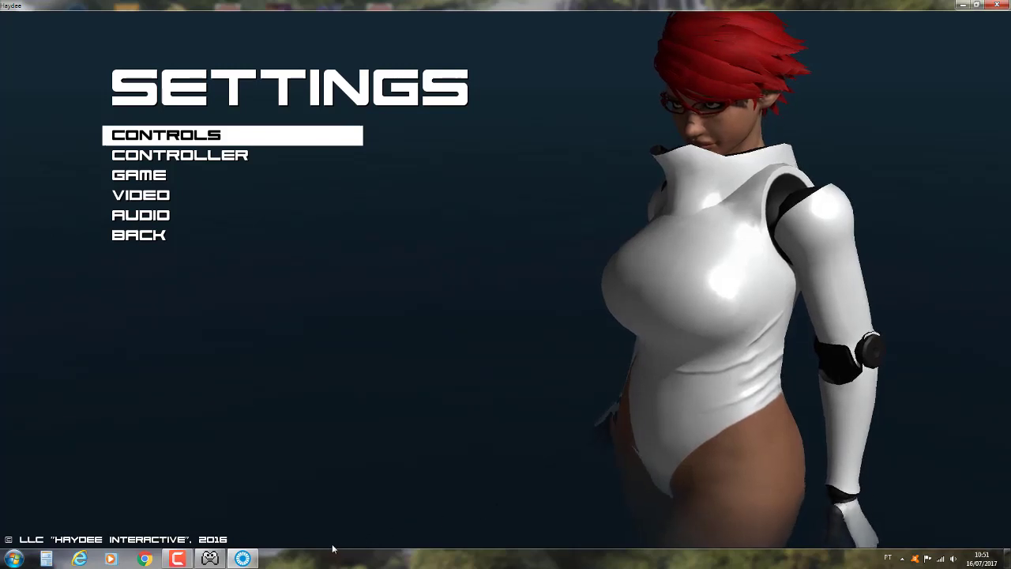
Open the keyboard controls list in Haydee's settings and bring up the Xpadder window beside it
{"action": "mouse_move", "coordinate": [212, 559]}
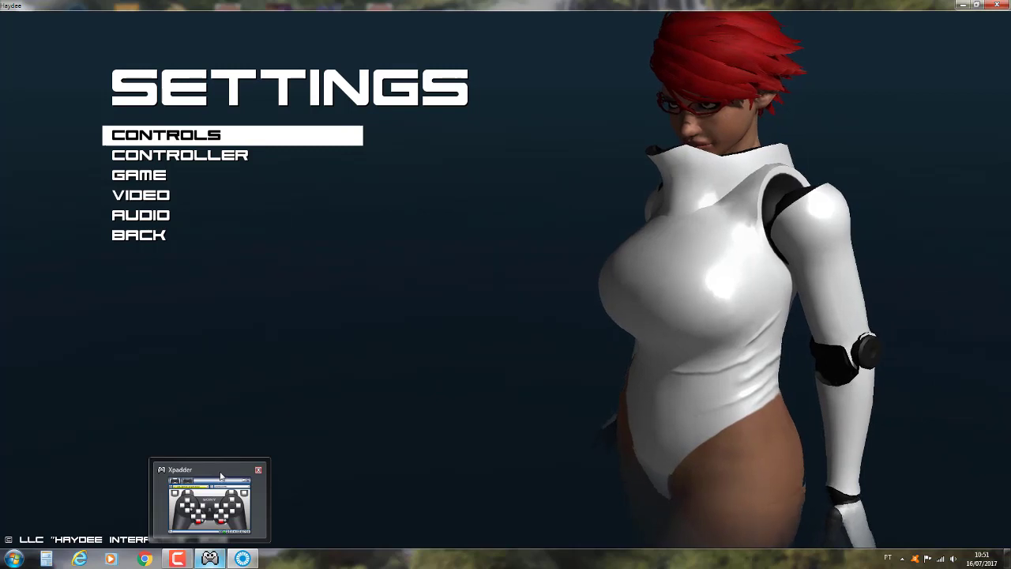
{"action": "left_click", "coordinate": [245, 141]}
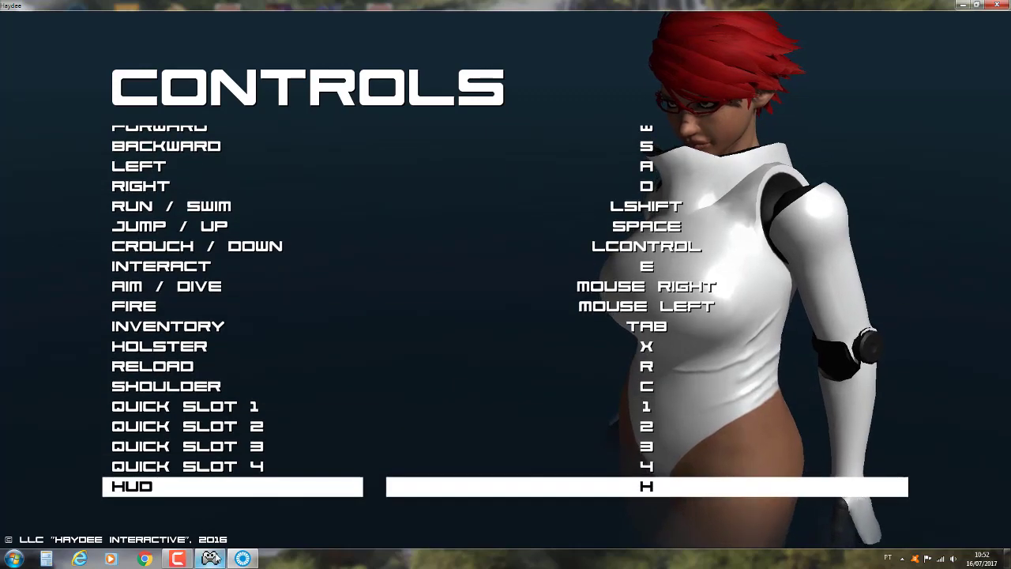
{"action": "left_click", "coordinate": [210, 558]}
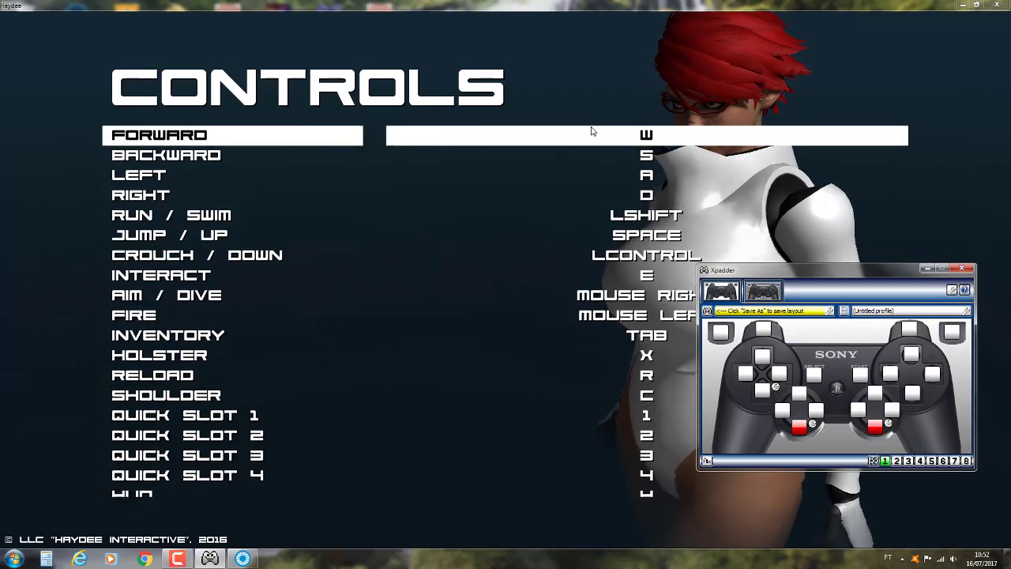
{"action": "left_click_drag", "start_coordinate": [853, 271], "coordinate": [879, 131]}
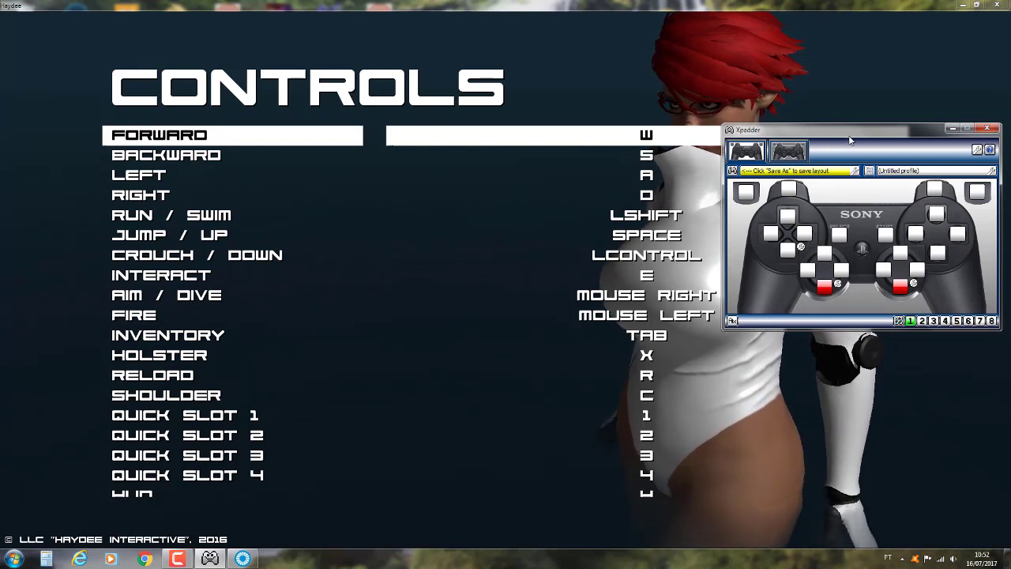
Assign the W key to the DPad's up direction for moving forward
{"action": "left_click", "coordinate": [787, 218]}
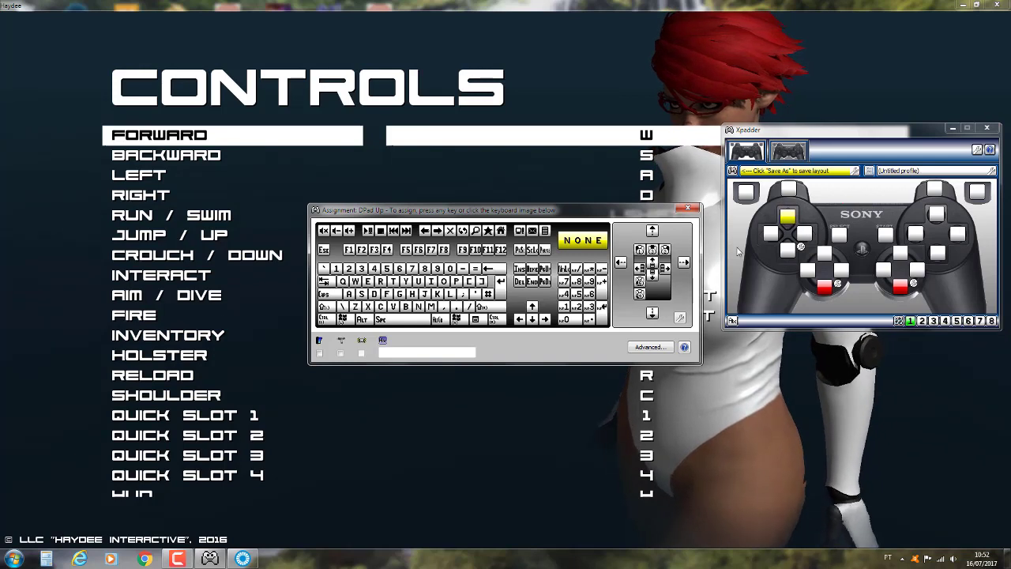
{"action": "left_click", "coordinate": [357, 283]}
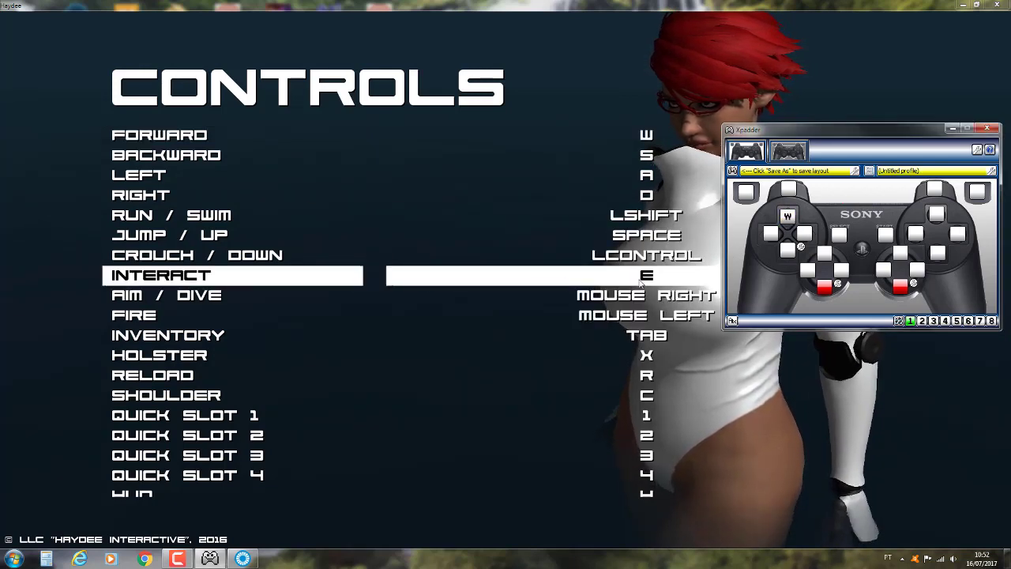